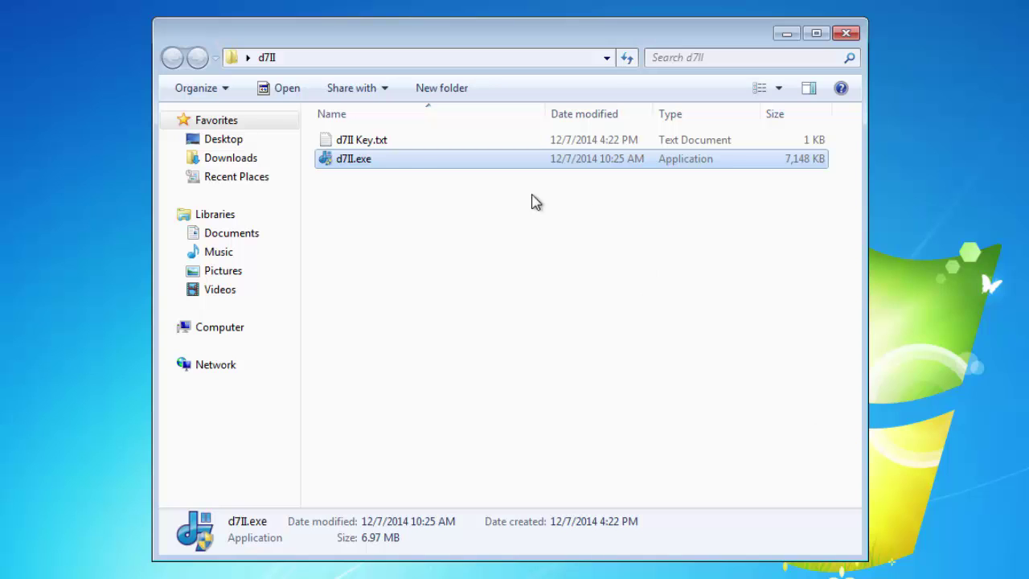
Launch d7II.exe and allow it to make changes to the computer
{"action": "double_click", "coordinate": [373, 158]}
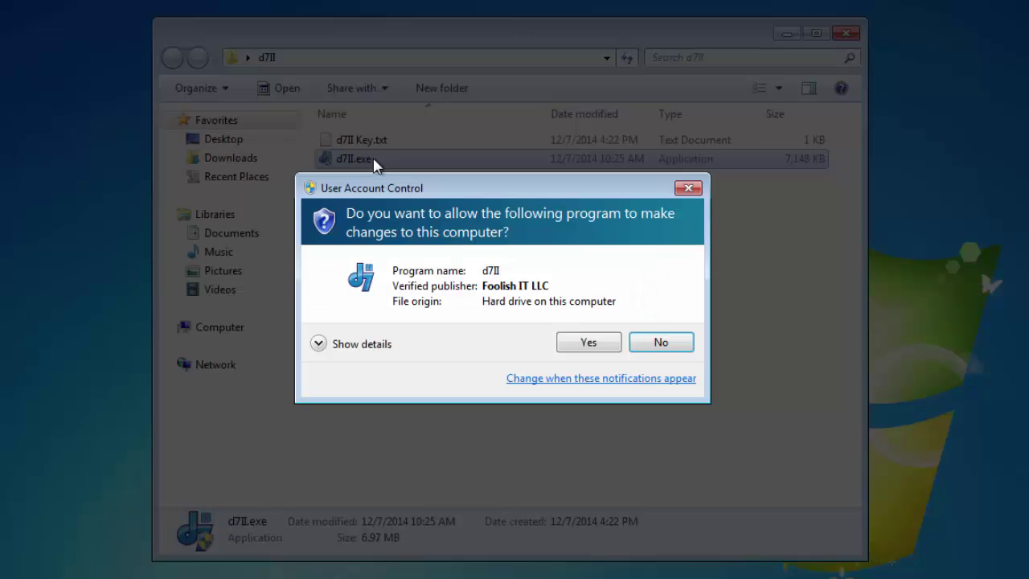
{"action": "left_click", "coordinate": [592, 339]}
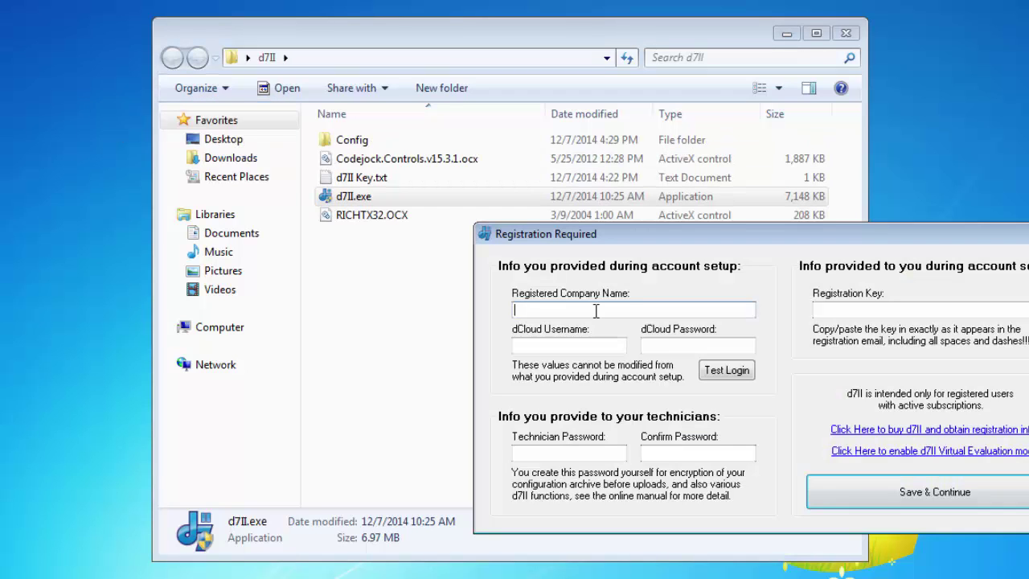
Copy the company name "Your Company Name Here" from d7II Key.txt into the Registered Company Name field of the registration form
{"action": "double_click", "coordinate": [376, 178]}
{"action": "left_click", "coordinate": [330, 204]}
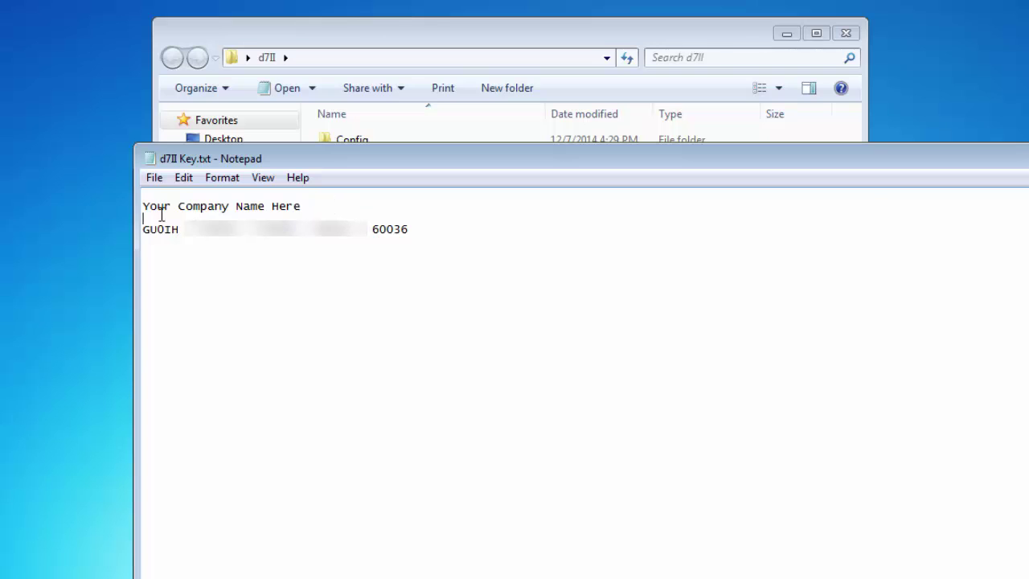
{"action": "left_click", "coordinate": [133, 201], "text": "shift"}
{"action": "right_click", "coordinate": [193, 204]}
{"action": "left_click", "coordinate": [241, 266]}
{"action": "key", "text": "alt+F4"}
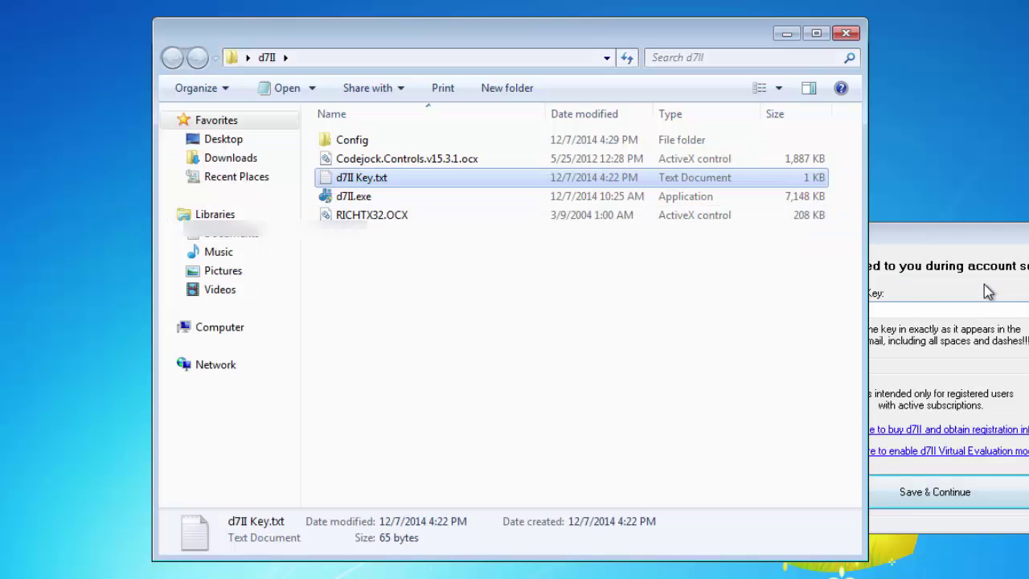
{"action": "left_click", "coordinate": [984, 284]}
{"action": "right_click", "coordinate": [678, 304]}
{"action": "left_click", "coordinate": [712, 378]}
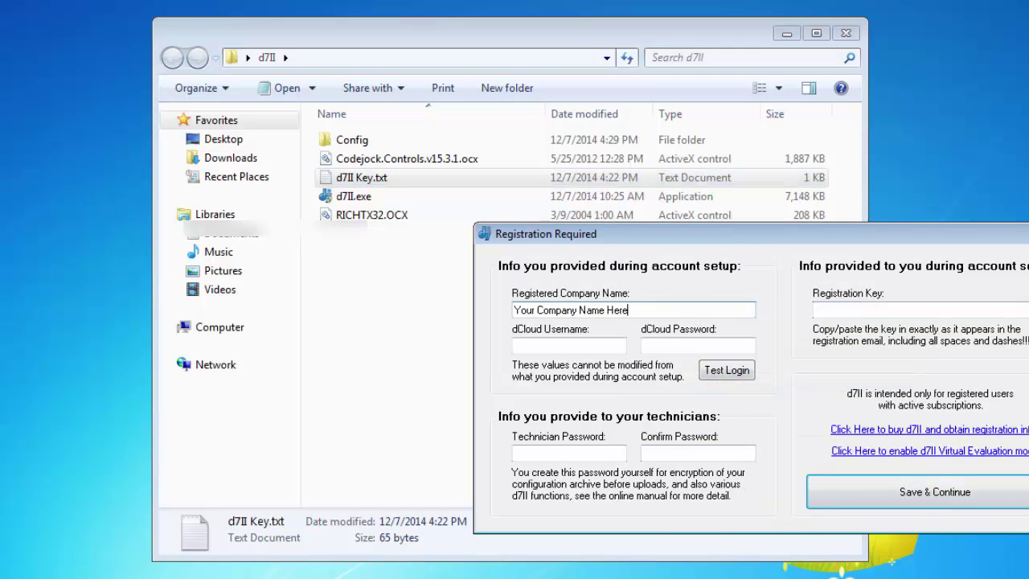
Copy the registration key from d7II Key.txt and paste it into the Registration Key field
{"action": "key", "text": "alt+Tab"}
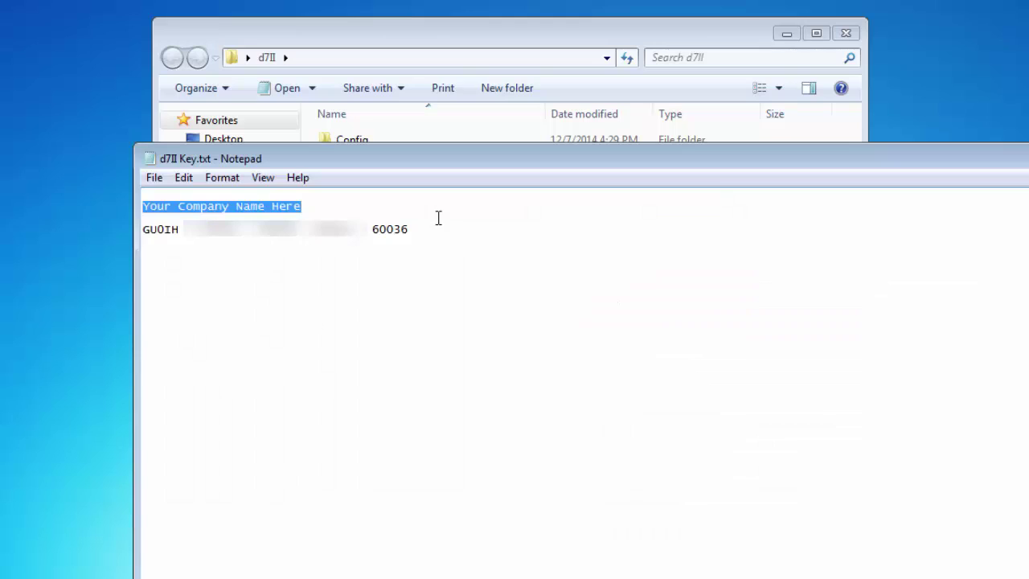
{"action": "left_click_drag", "start_coordinate": [441, 227], "coordinate": [99, 218]}
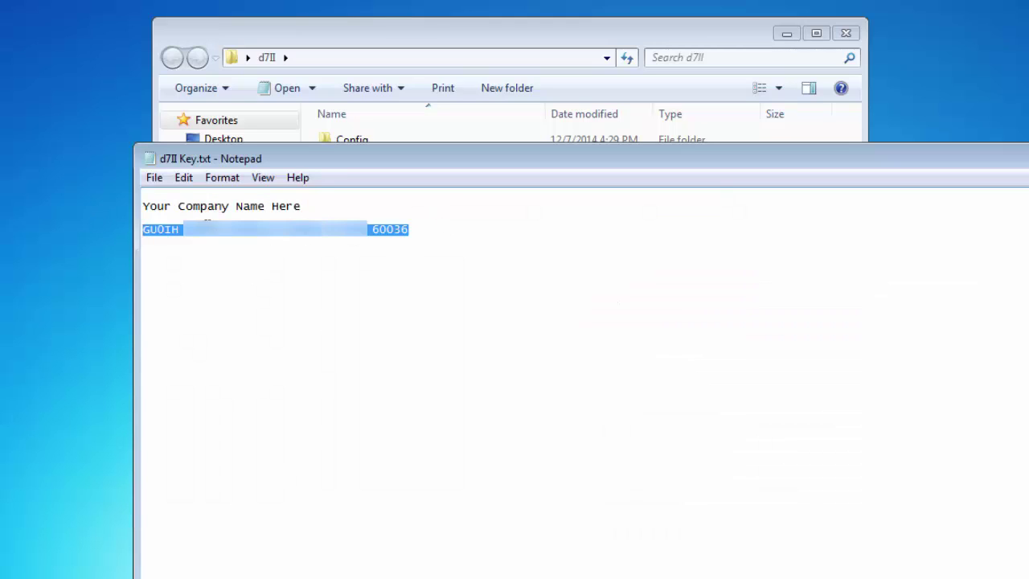
{"action": "right_click", "coordinate": [206, 223]}
{"action": "left_click", "coordinate": [251, 288]}
{"action": "key", "text": "alt+F4"}
{"action": "right_click", "coordinate": [899, 310]}
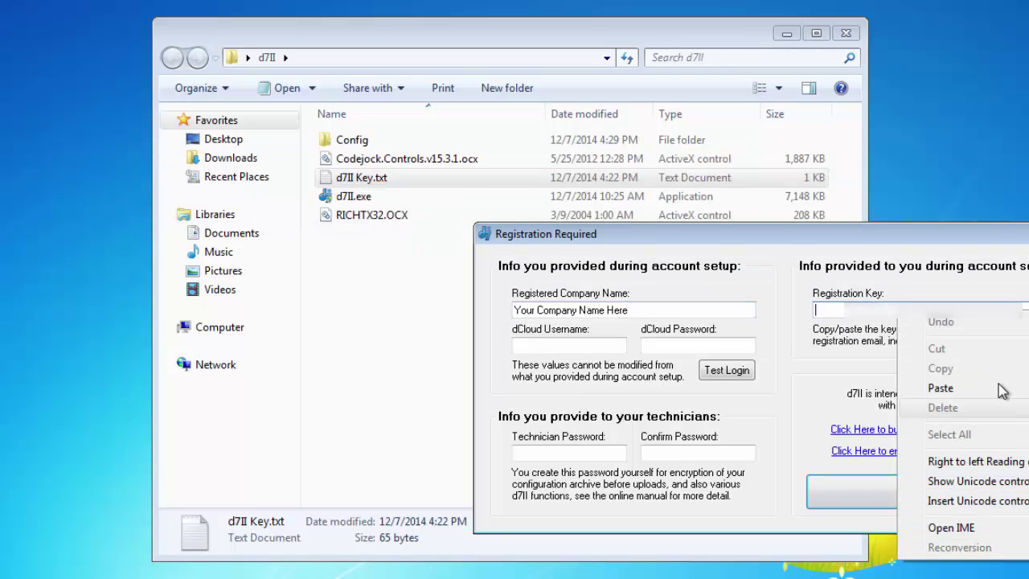
{"action": "left_click", "coordinate": [1003, 390]}
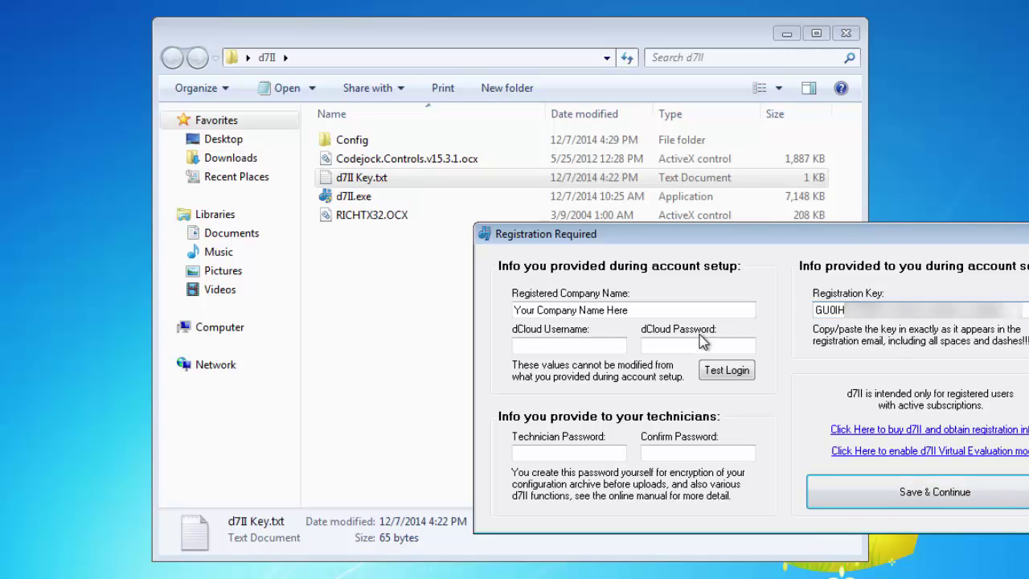
Enter the dCloud username and dCloud password, and test the login
{"action": "left_click_drag", "start_coordinate": [636, 311], "coordinate": [496, 316]}
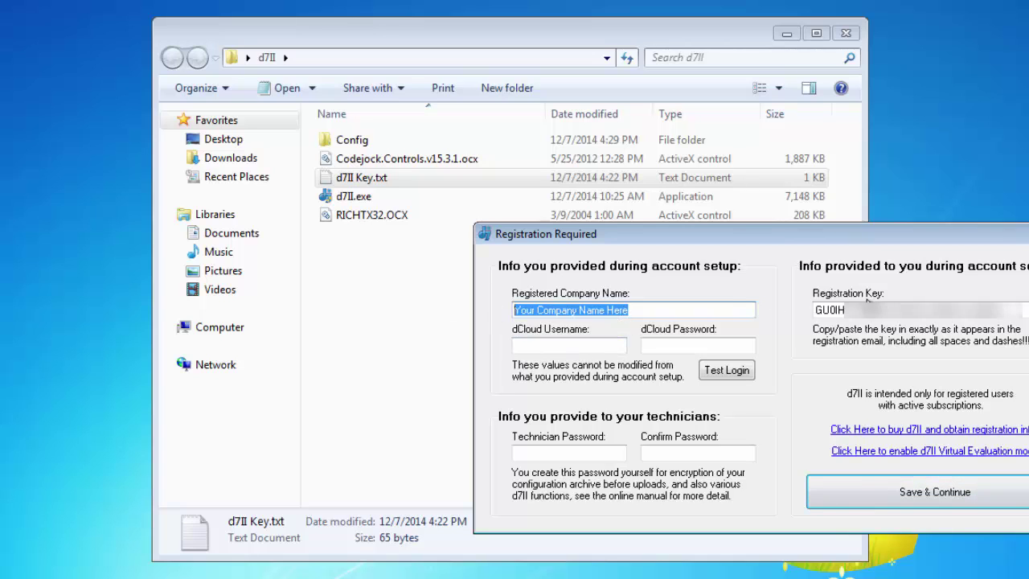
{"action": "left_click", "coordinate": [587, 344]}
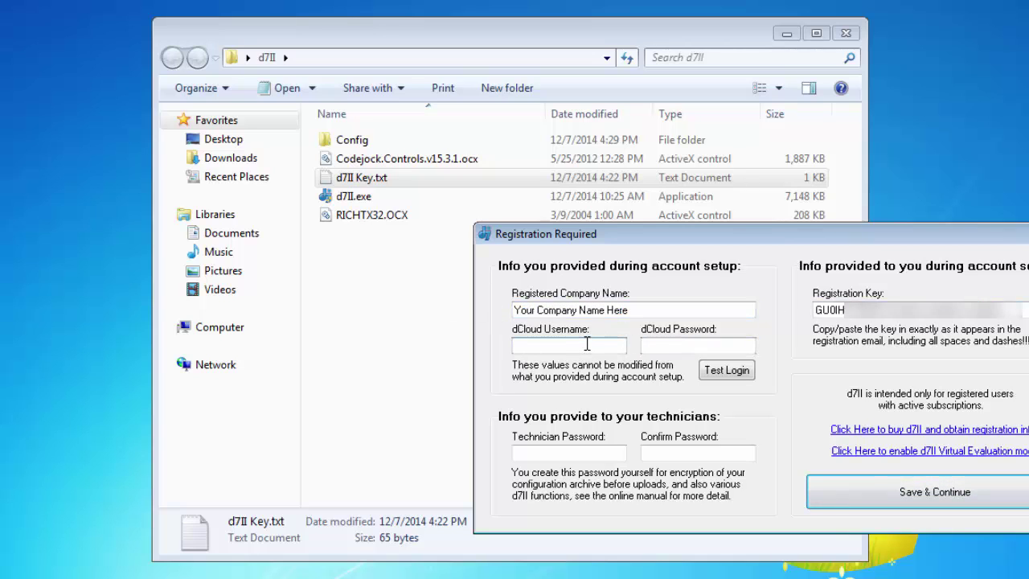
{"action": "type", "text": "obxcompguy"}
{"action": "key", "text": "Tab"}
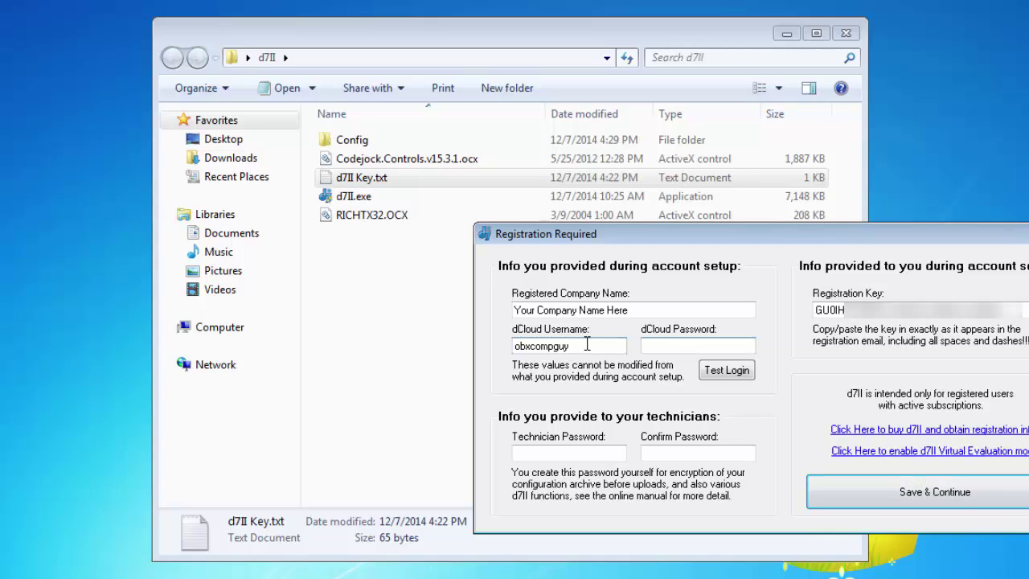
{"action": "type", "text": "**********"}
{"action": "left_click", "coordinate": [740, 377]}
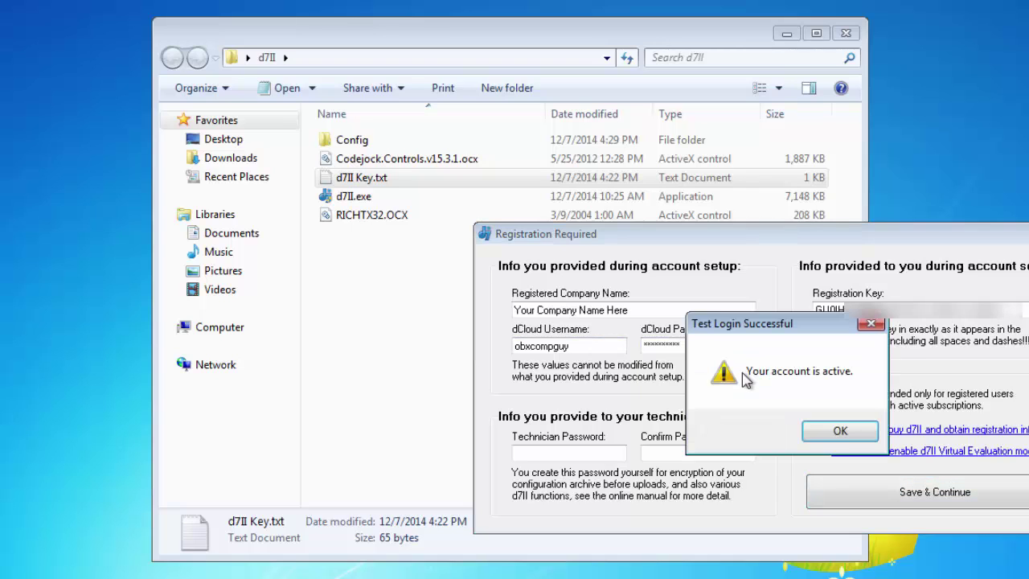
{"action": "left_click", "coordinate": [840, 435]}
Enter and confirm the technician password, and save the registration so that d7II relaunches and updates all components
{"action": "left_click", "coordinate": [585, 452]}
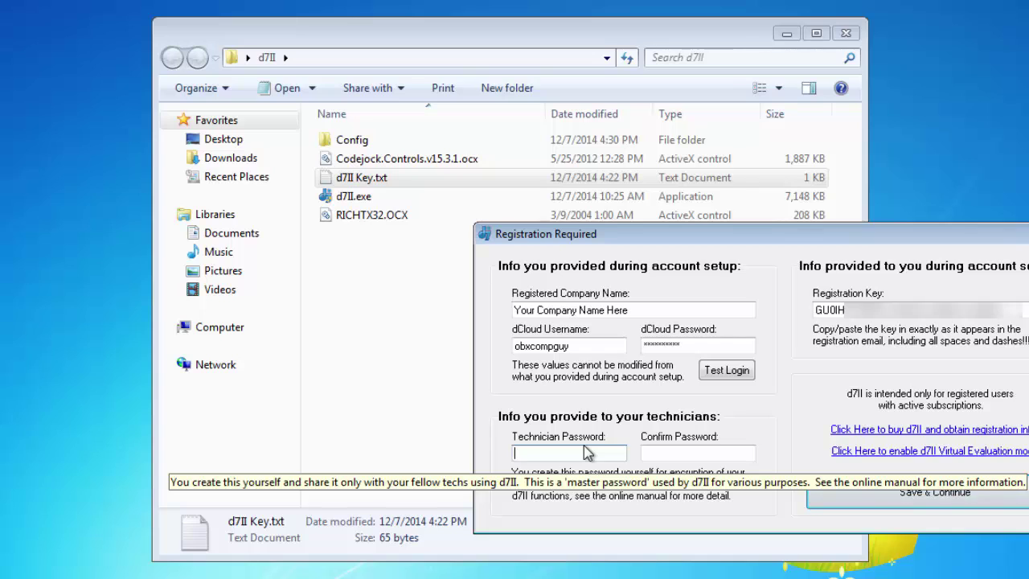
{"action": "type", "text": "***"}
{"action": "key", "text": "Tab"}
{"action": "type", "text": "***"}
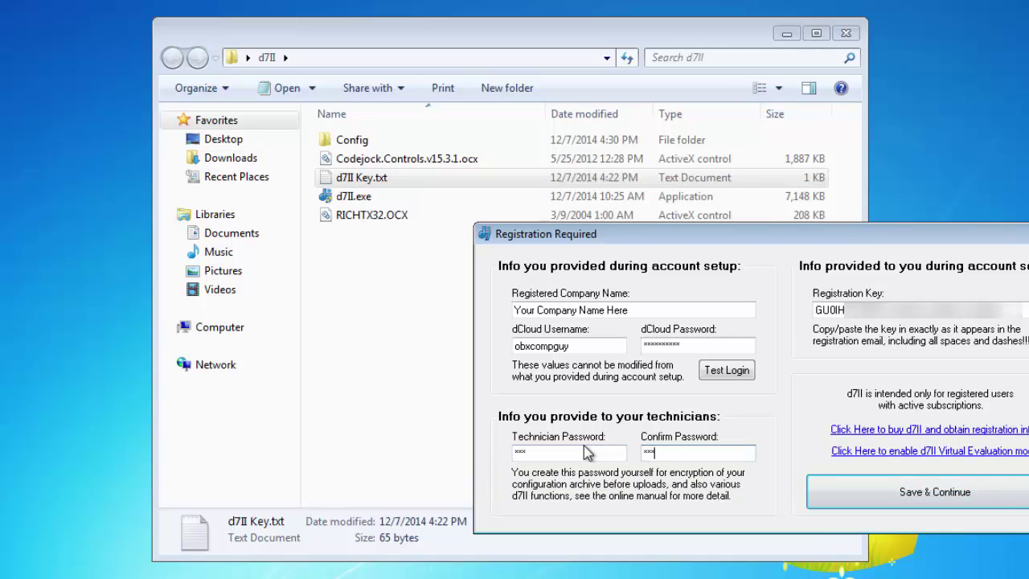
{"action": "left_click", "coordinate": [907, 492]}
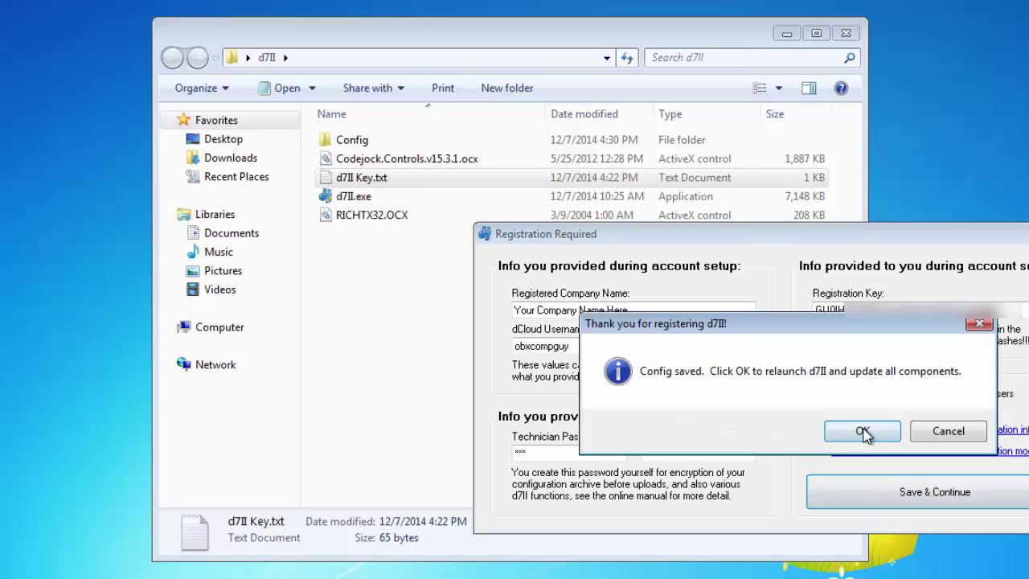
{"action": "left_click", "coordinate": [864, 431]}
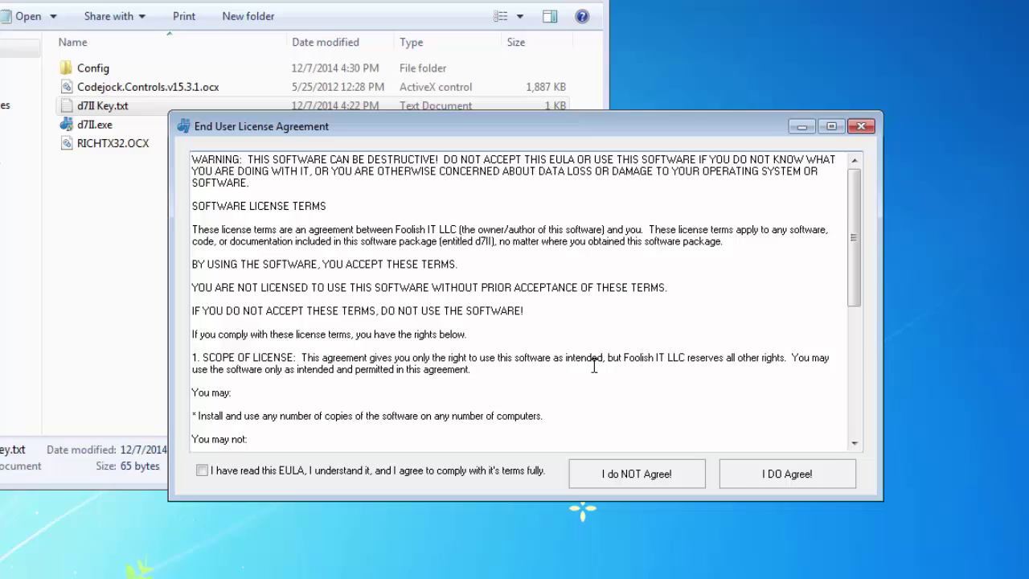
Mark the End User License Agreement as read and understood, and agree to its terms
{"action": "left_click", "coordinate": [526, 473]}
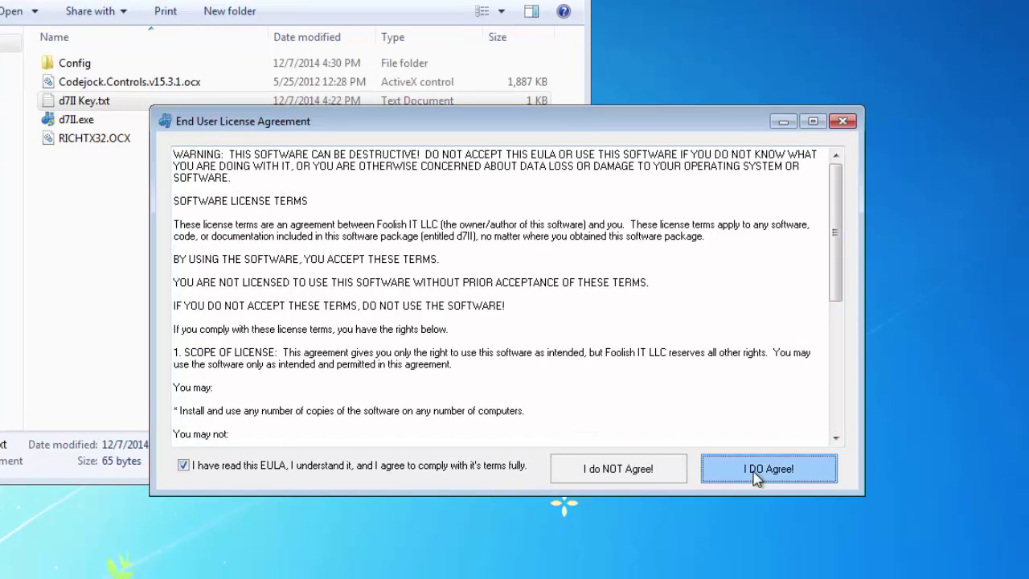
{"action": "left_click", "coordinate": [756, 474]}
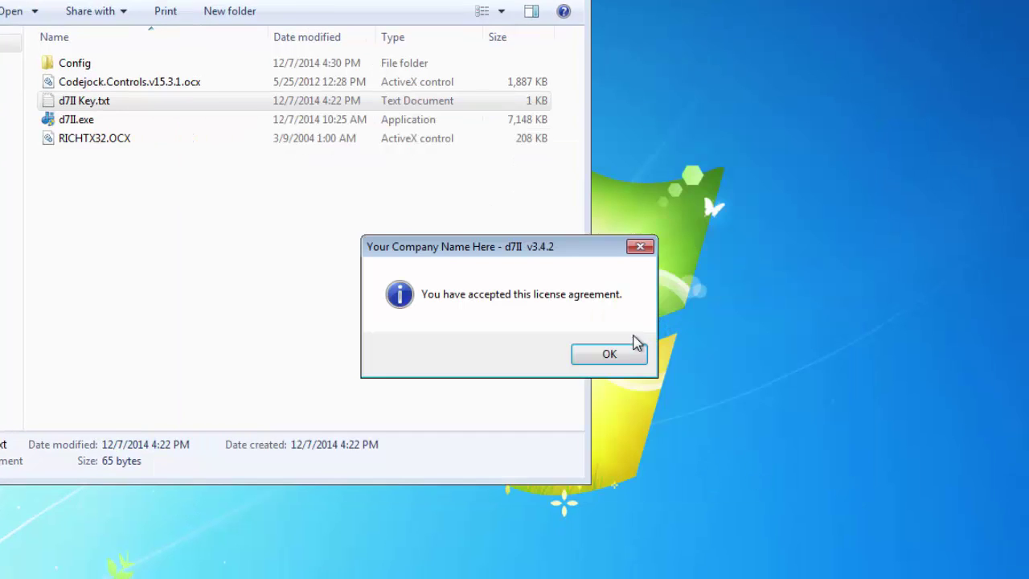
{"action": "left_click", "coordinate": [631, 358]}
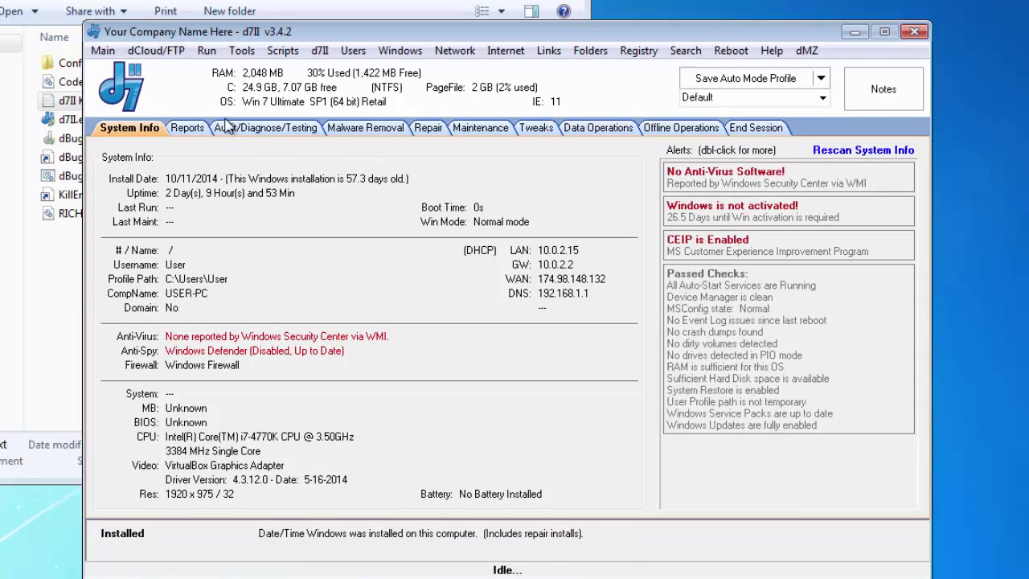
Check for d7II updates and look through the local, dFunk and web revision histories
{"action": "left_click", "coordinate": [106, 53]}
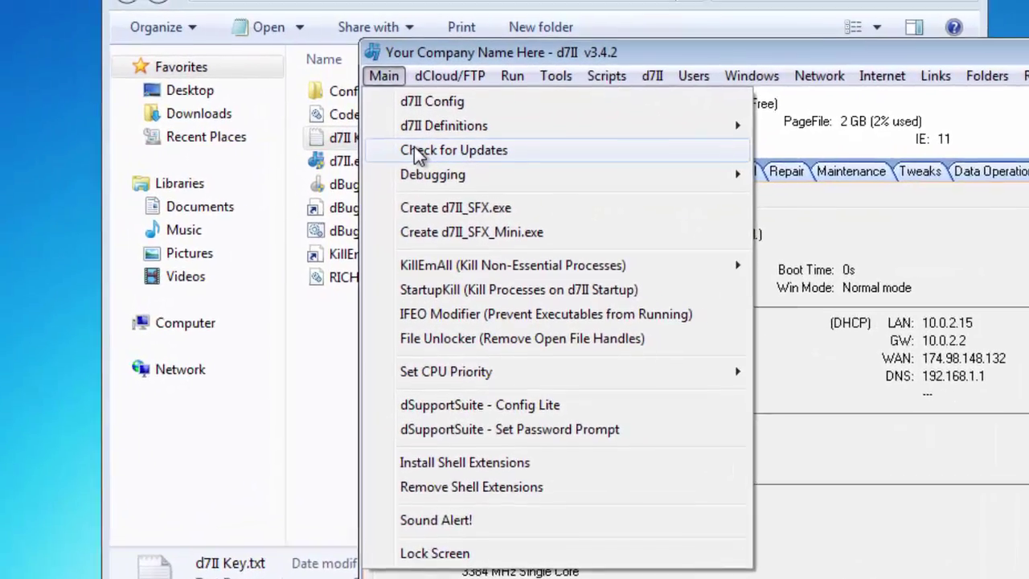
{"action": "left_click", "coordinate": [129, 113]}
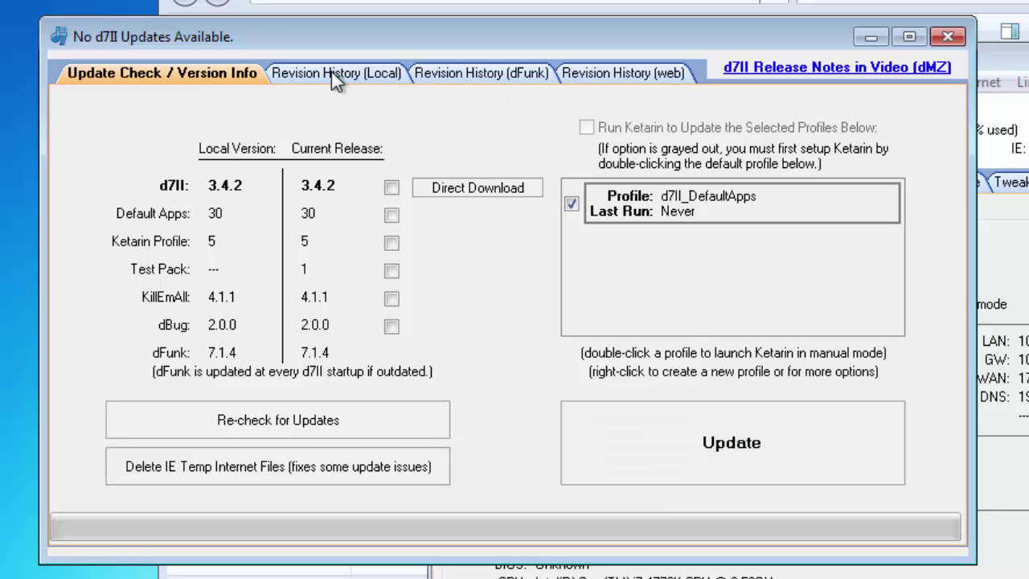
{"action": "left_click", "coordinate": [363, 73]}
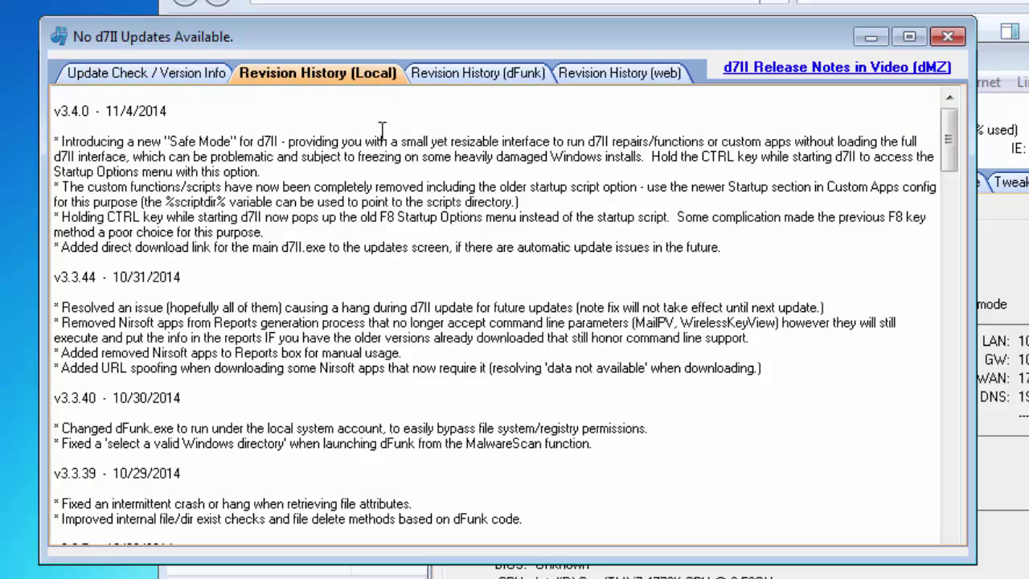
{"action": "left_click", "coordinate": [488, 73]}
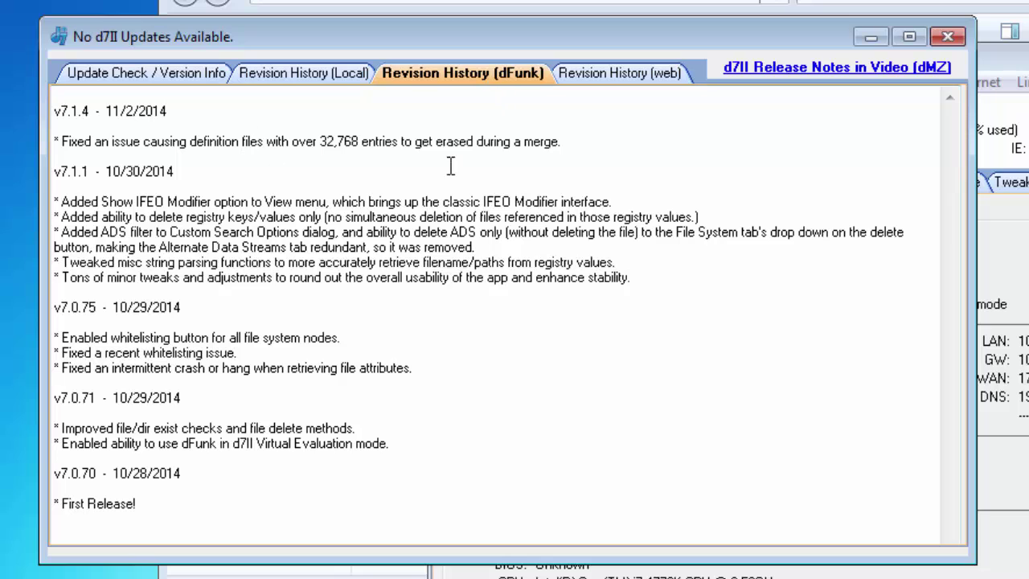
{"action": "left_click", "coordinate": [624, 74]}
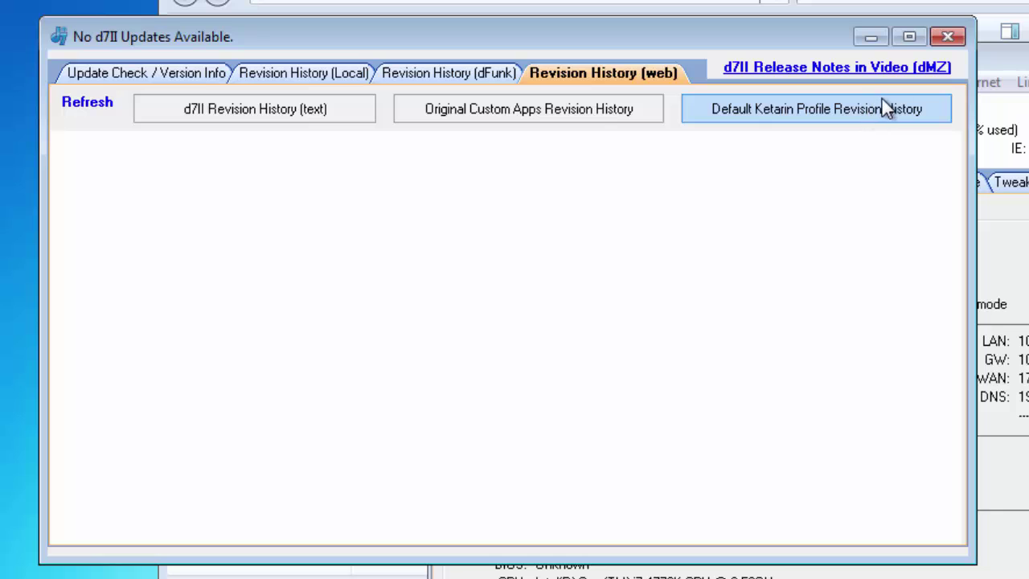
{"action": "left_click", "coordinate": [177, 81]}
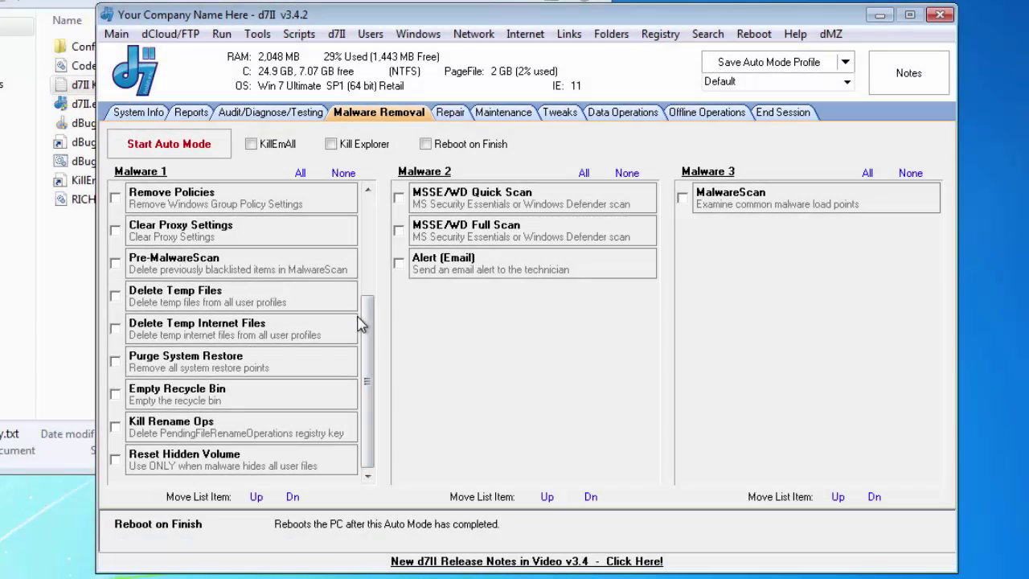
Review the functions offered under Malware Removal, Repair and Maintenance, including the NiniteOne configuration
{"action": "scroll", "coordinate": [362, 272], "scroll_direction": "up", "scroll_amount": 5}
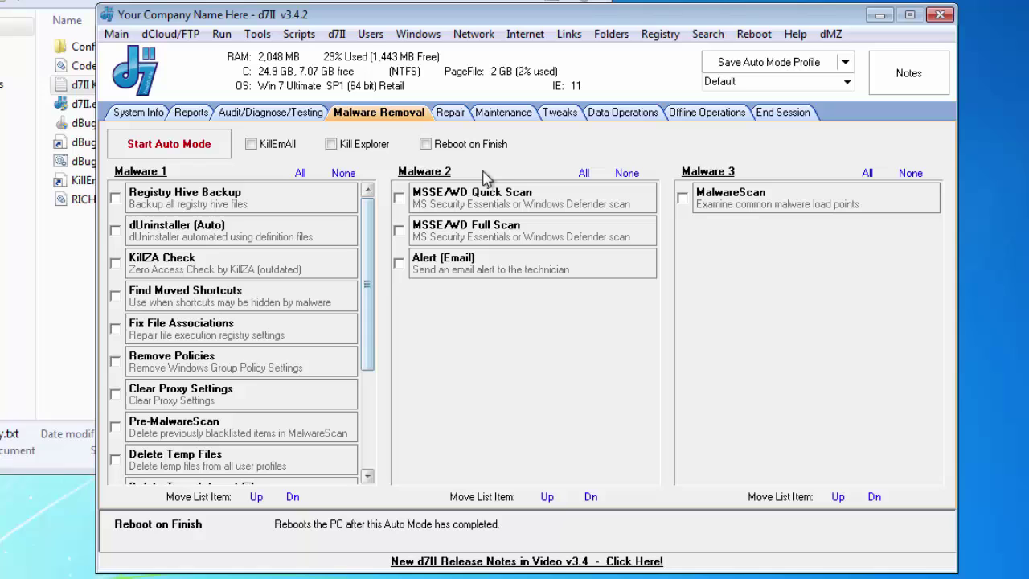
{"action": "left_click", "coordinate": [307, 113]}
{"action": "left_click", "coordinate": [406, 114]}
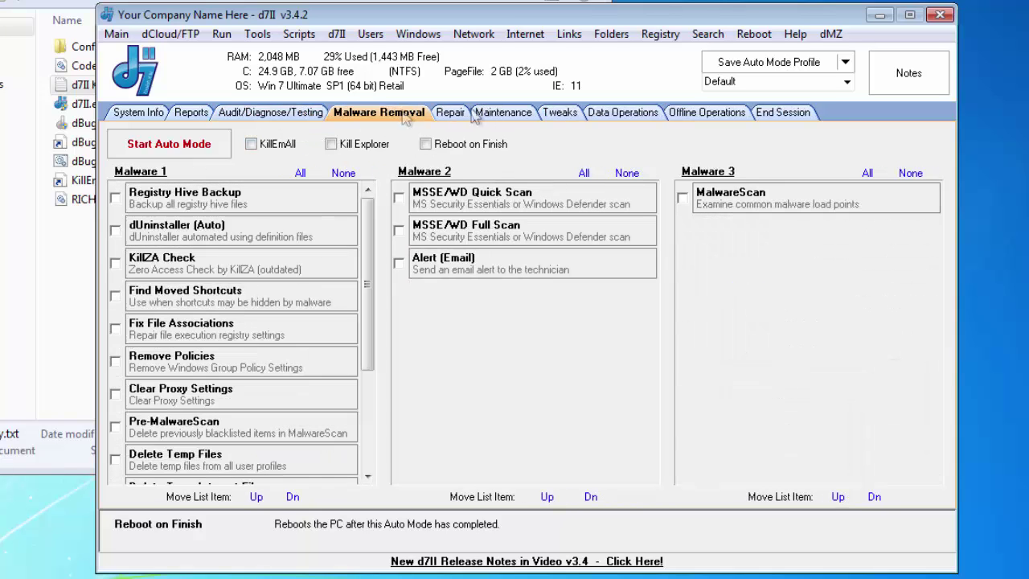
{"action": "left_click", "coordinate": [482, 114]}
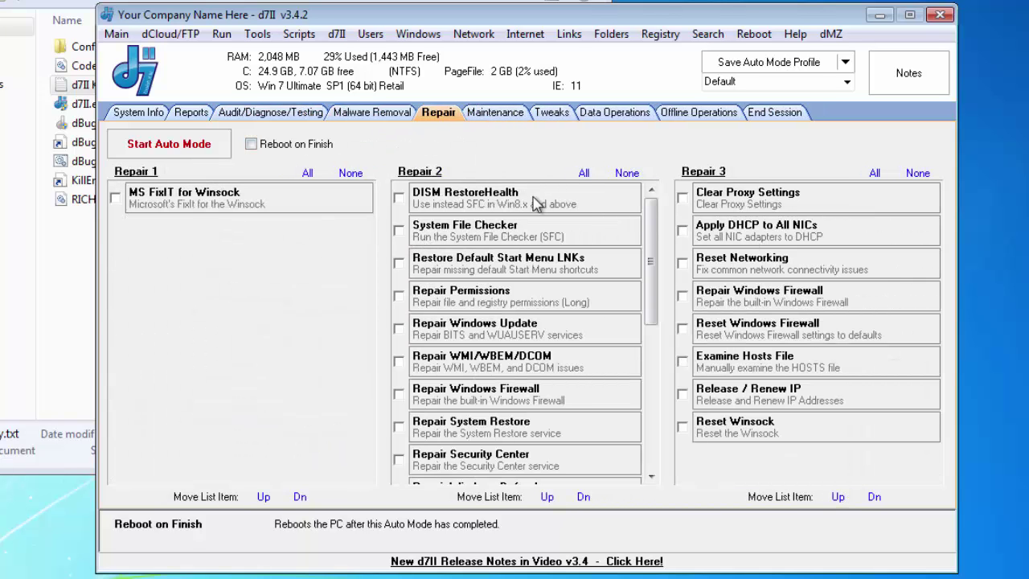
{"action": "left_click", "coordinate": [499, 113]}
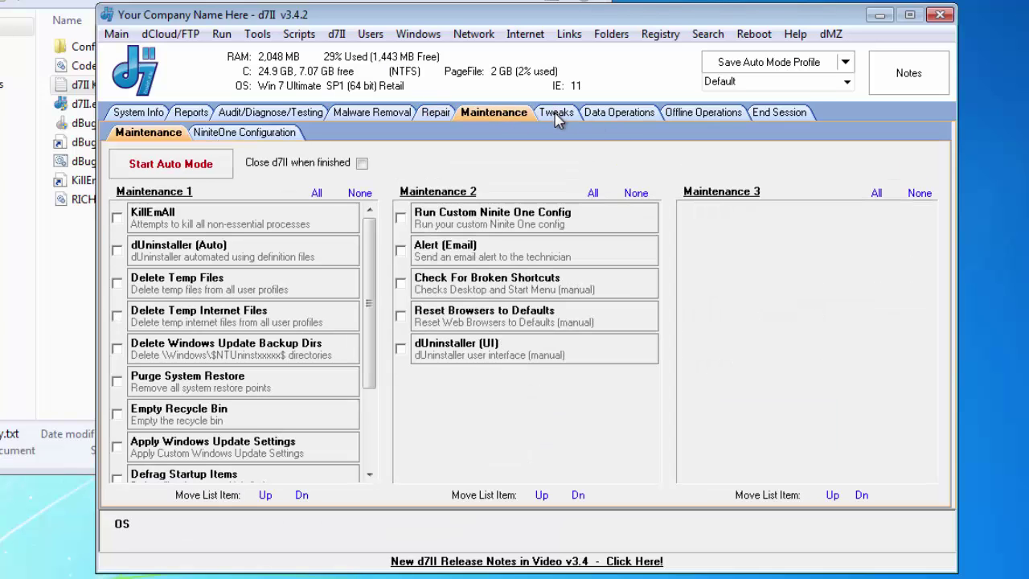
{"action": "left_click", "coordinate": [252, 134]}
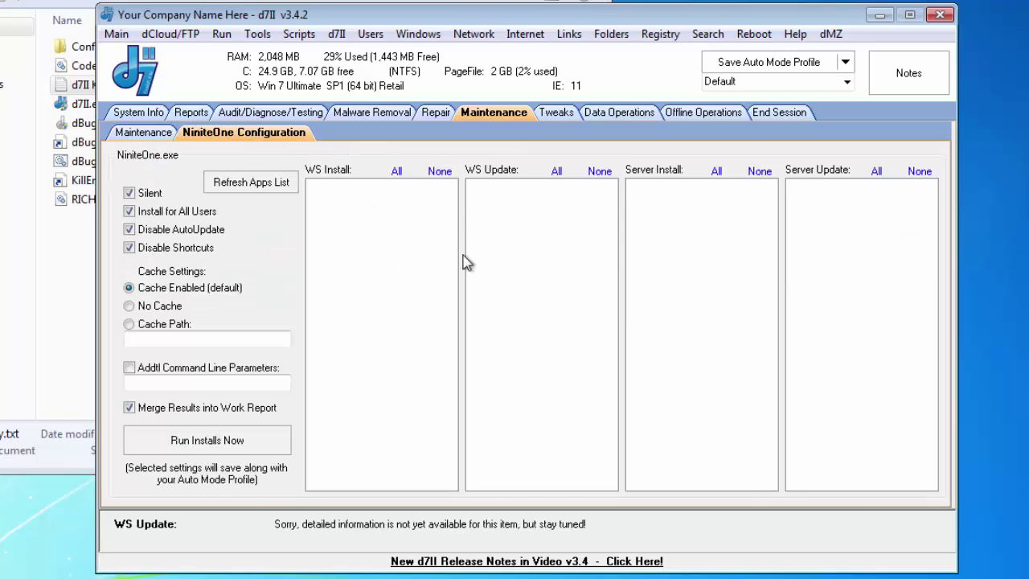
{"action": "left_click", "coordinate": [130, 132]}
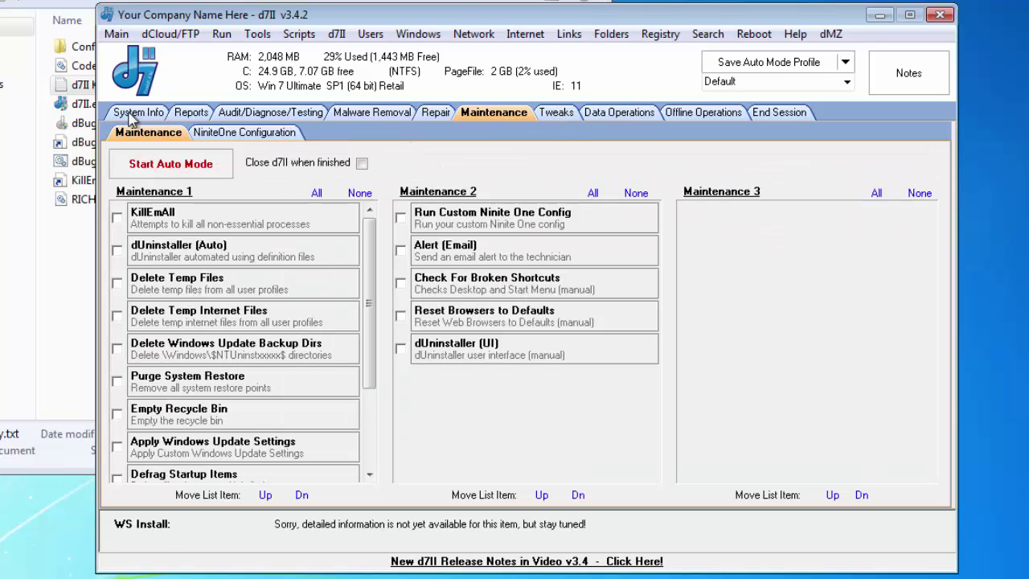
Open the d7II configuration and display its Custom Apps settings
{"action": "left_click", "coordinate": [119, 36]}
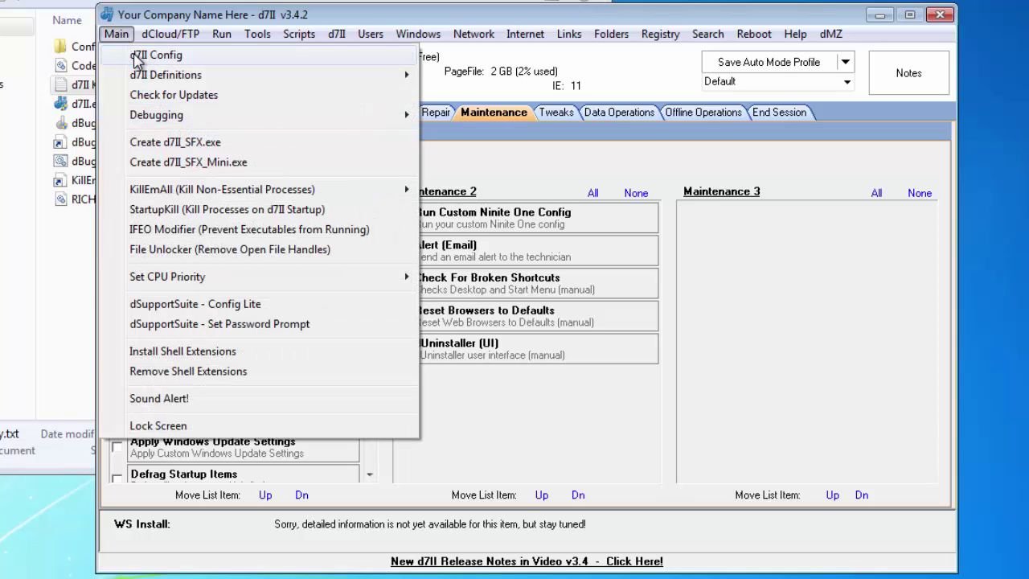
{"action": "left_click", "coordinate": [156, 56]}
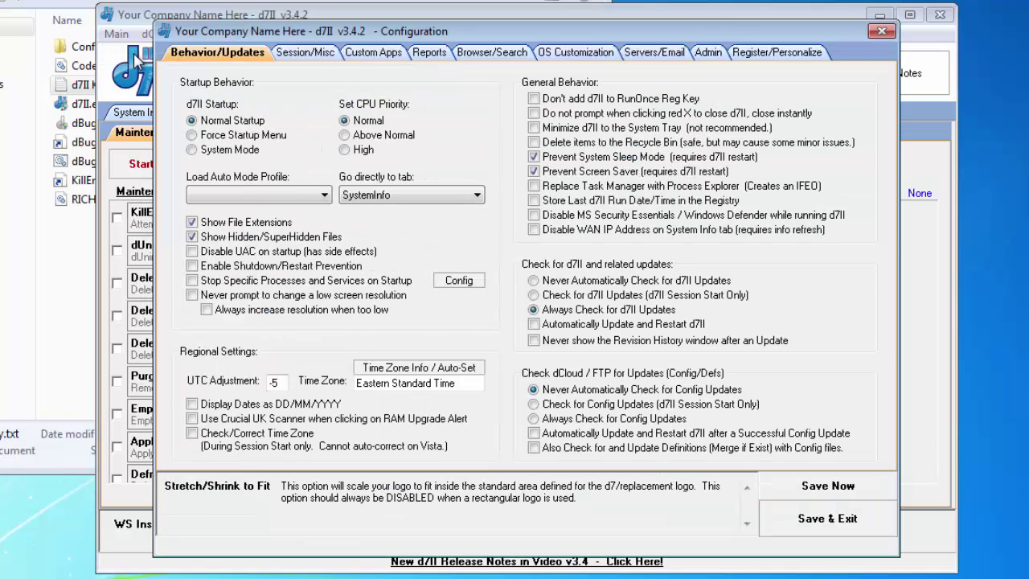
{"action": "left_click", "coordinate": [375, 53]}
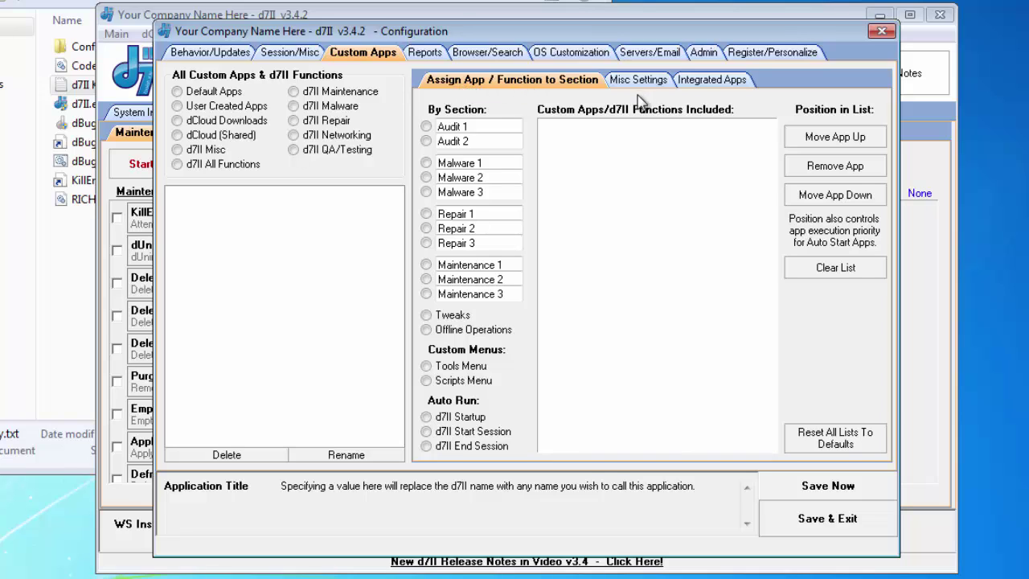
Review the functions assigned to the Audit 1, Audit 2 and Malware 1 sections, and compare the renamable section labels with the main window
{"action": "left_click", "coordinate": [426, 127]}
{"action": "left_click", "coordinate": [426, 143]}
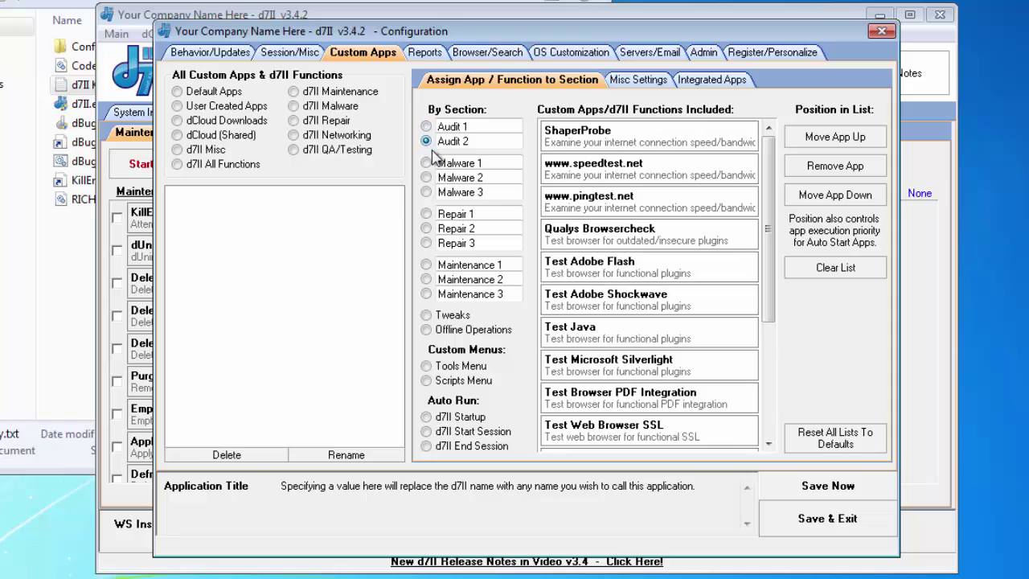
{"action": "left_click", "coordinate": [428, 162]}
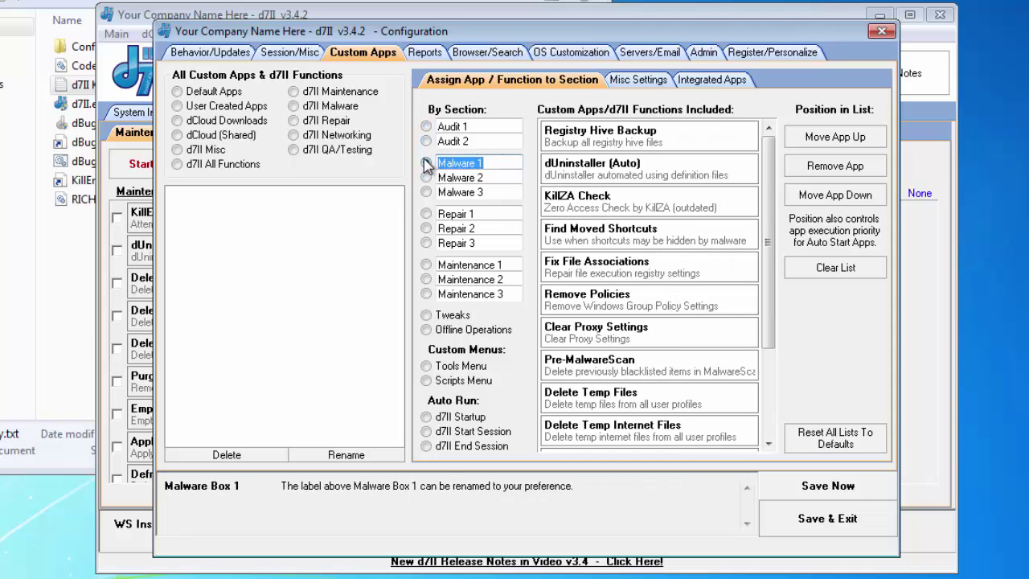
{"action": "left_click_drag", "start_coordinate": [356, 41], "coordinate": [483, 40]}
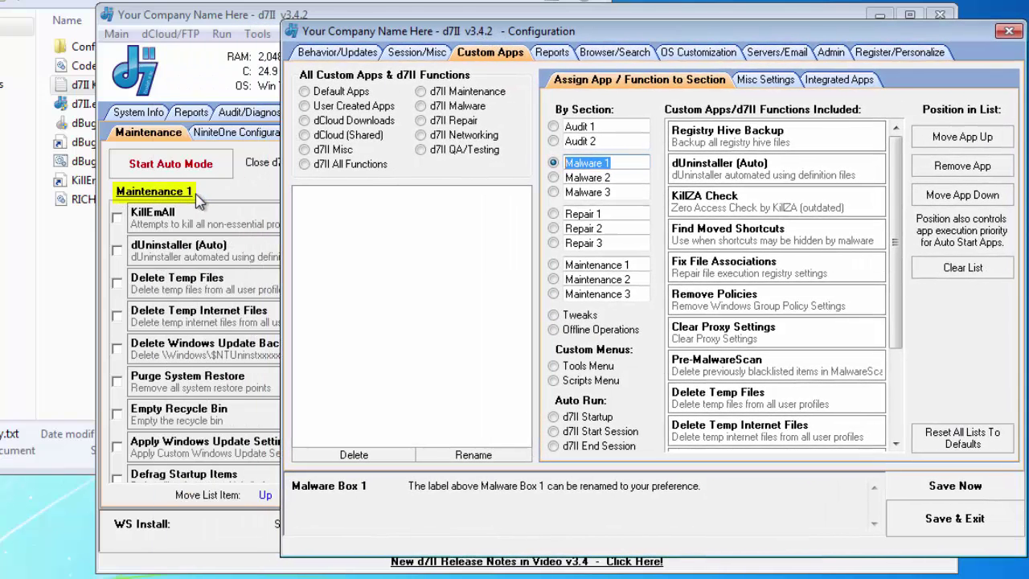
{"action": "left_click", "coordinate": [640, 264]}
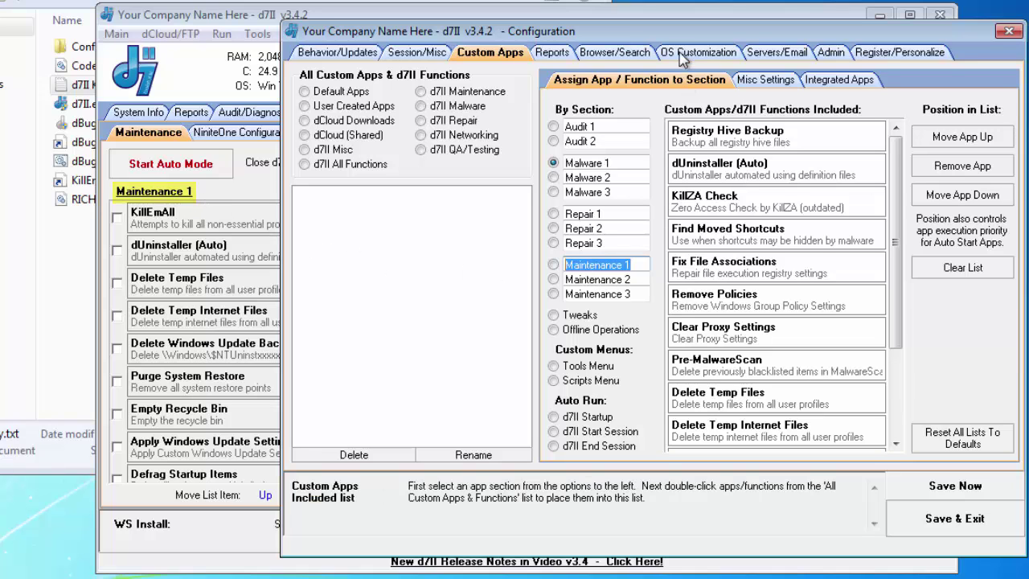
{"action": "left_click_drag", "start_coordinate": [675, 31], "coordinate": [569, 28]}
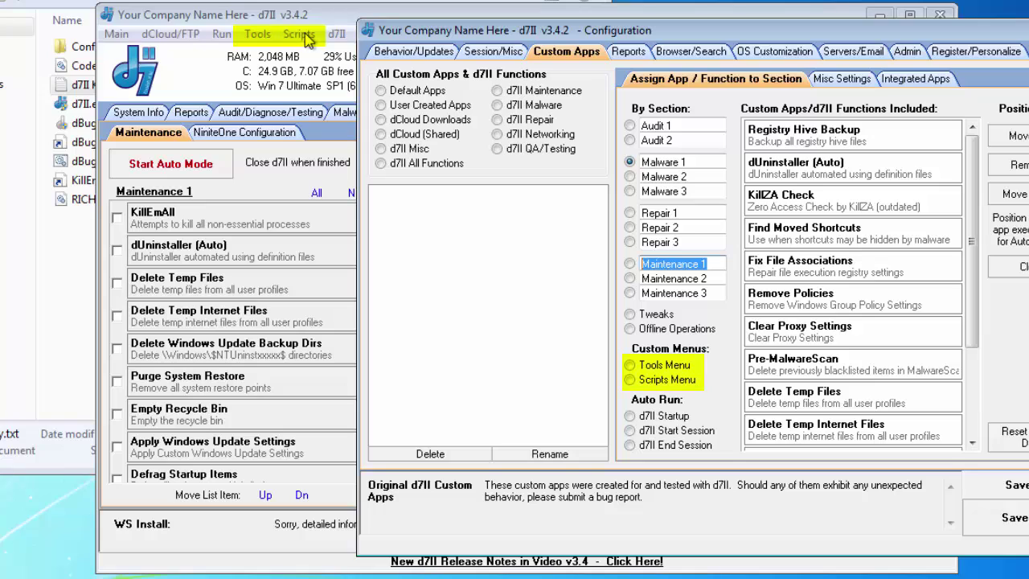
Check the app lists for the Tools Menu and the Startup, Start Session and End Session auto-runs, and view the main window's End Session options
{"action": "left_click", "coordinate": [668, 366]}
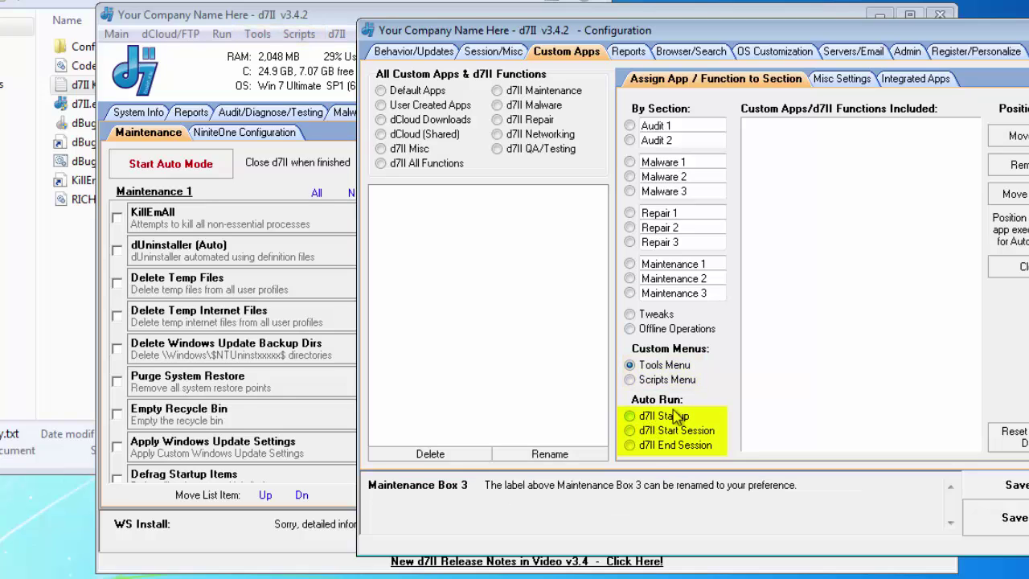
{"action": "left_click", "coordinate": [640, 420]}
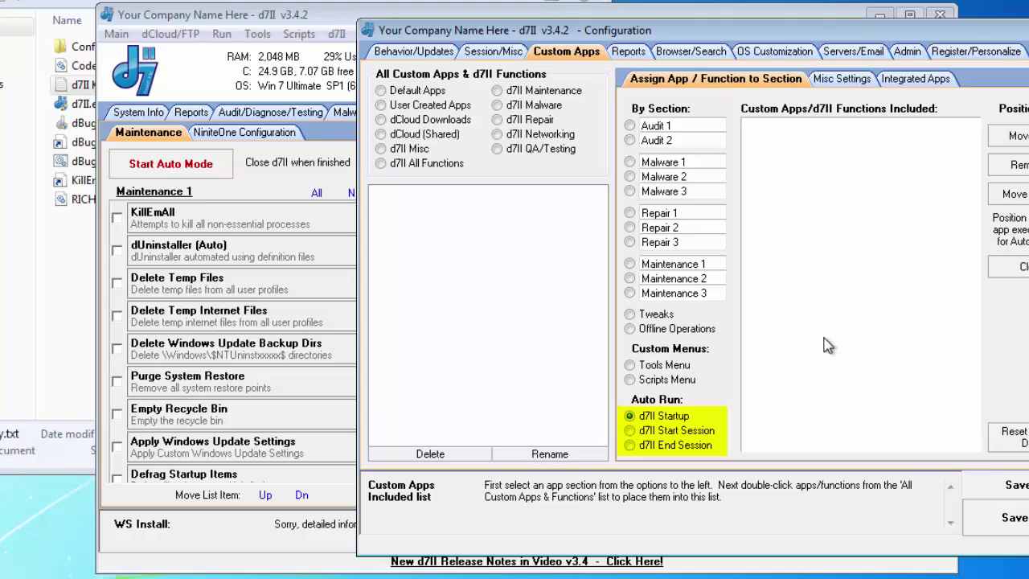
{"action": "left_click", "coordinate": [665, 433]}
{"action": "left_click", "coordinate": [675, 446]}
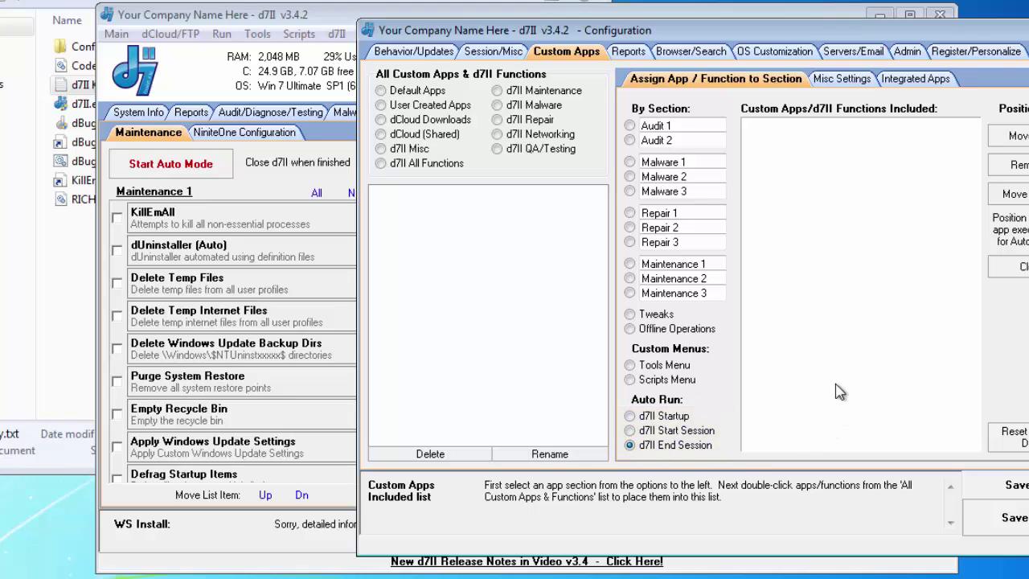
{"action": "left_click_drag", "start_coordinate": [1025, 30], "coordinate": [505, 37]}
{"action": "left_click", "coordinate": [765, 112]}
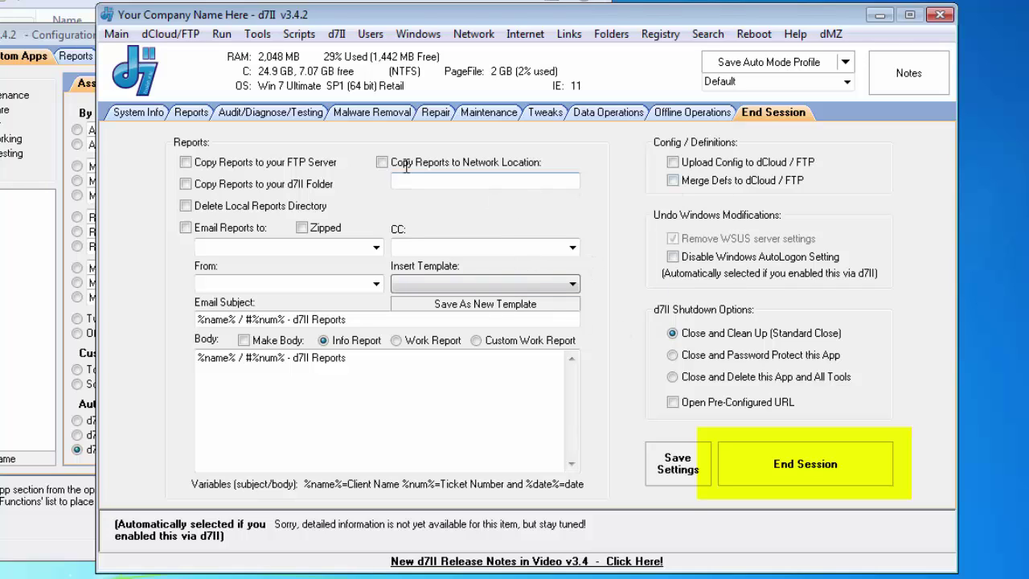
{"action": "left_click_drag", "start_coordinate": [48, 34], "coordinate": [337, 33]}
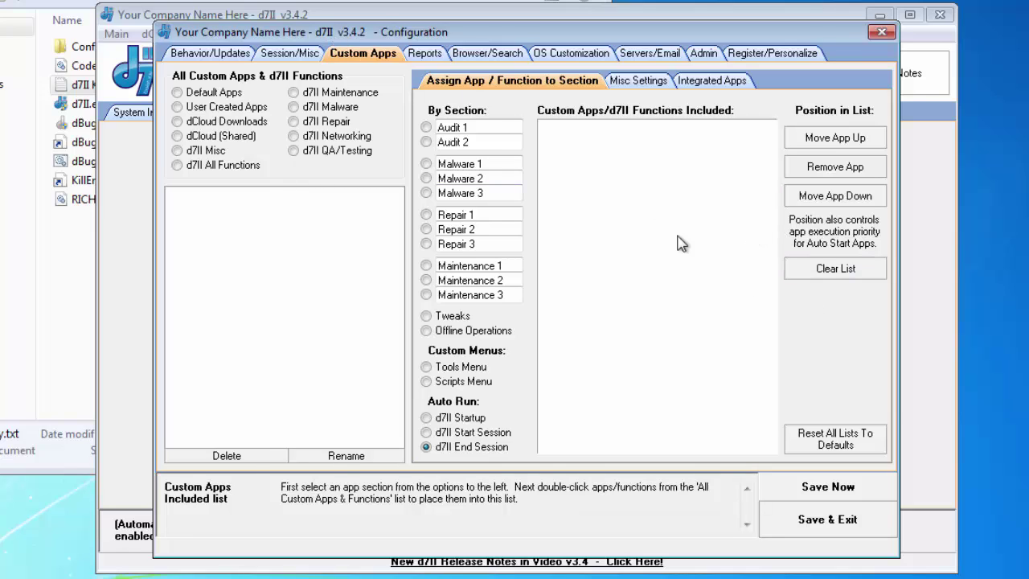
Browse the custom apps available under Default Apps, User Created Apps, dCloud Downloads and dCloud (Shared)
{"action": "left_click", "coordinate": [208, 95]}
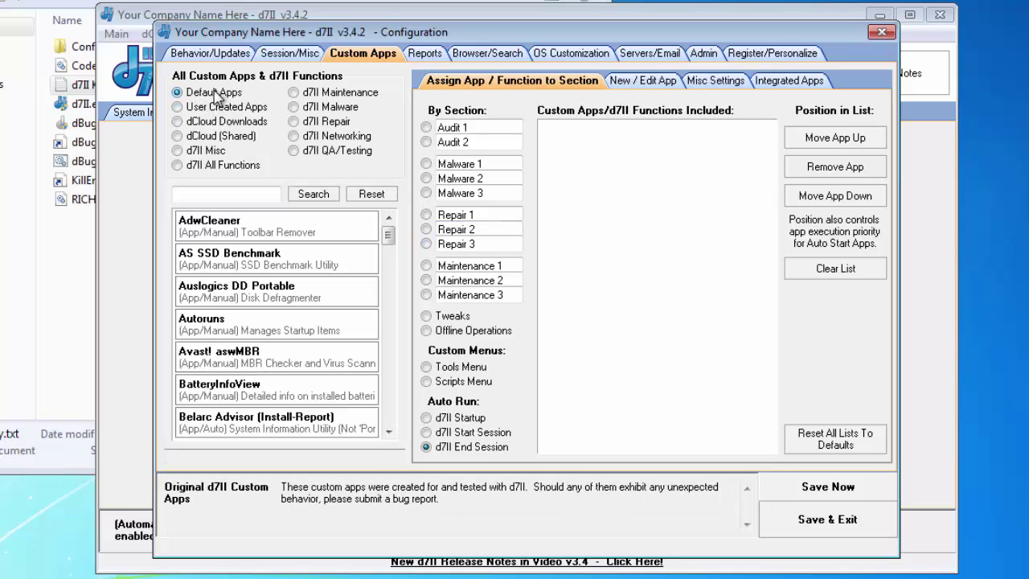
{"action": "mouse_move", "coordinate": [388, 234]}
{"action": "left_mouse_down"}
{"action": "mouse_move", "coordinate": [381, 392]}
{"action": "mouse_move", "coordinate": [387, 233]}
{"action": "left_mouse_up"}
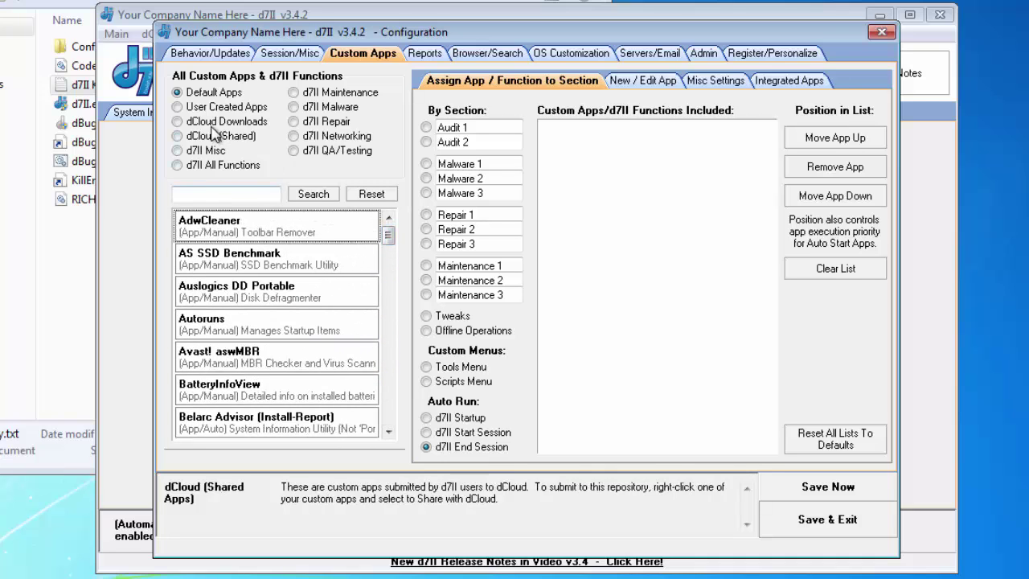
{"action": "left_click", "coordinate": [212, 107]}
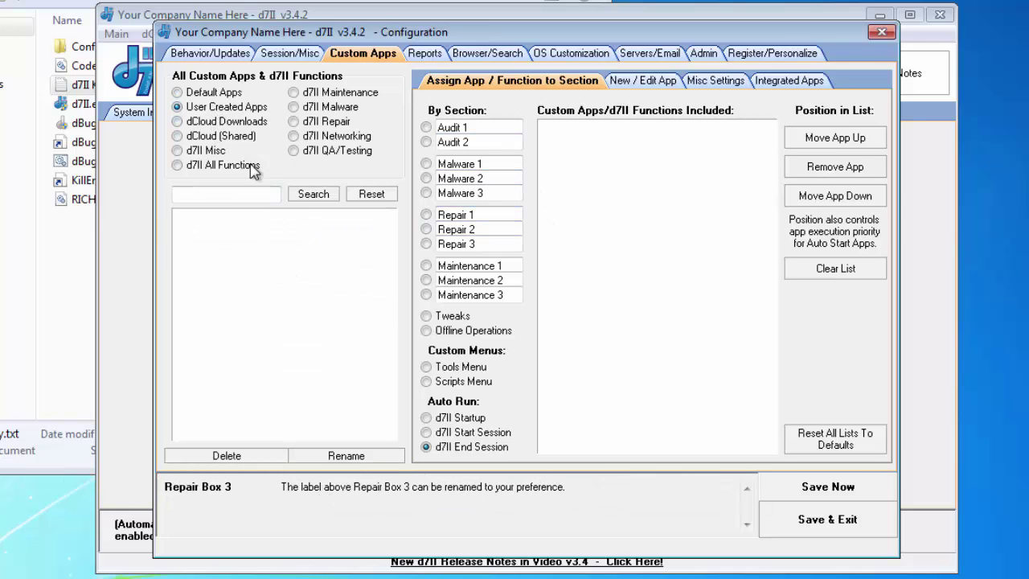
{"action": "left_click", "coordinate": [212, 122]}
{"action": "left_click", "coordinate": [213, 138]}
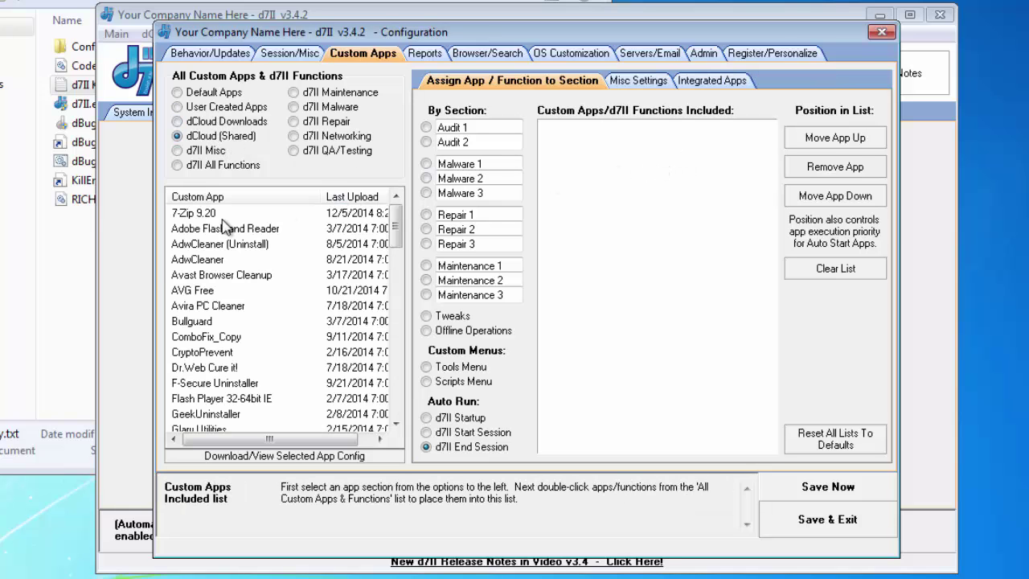
{"action": "left_click_drag", "start_coordinate": [397, 233], "coordinate": [400, 299]}
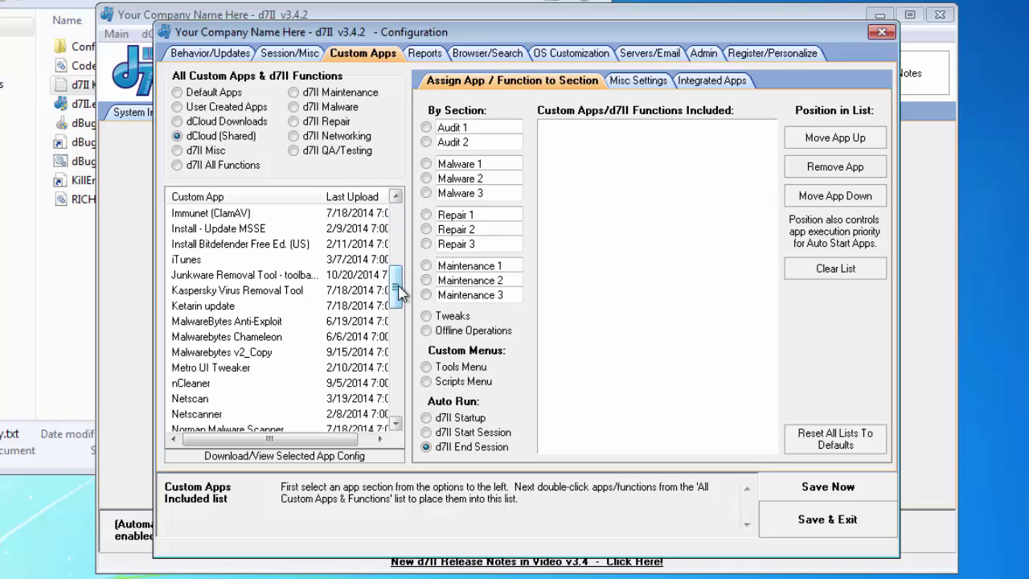
Look through the d7II Misc, All Functions and Maintenance function lists
{"action": "left_click", "coordinate": [199, 152]}
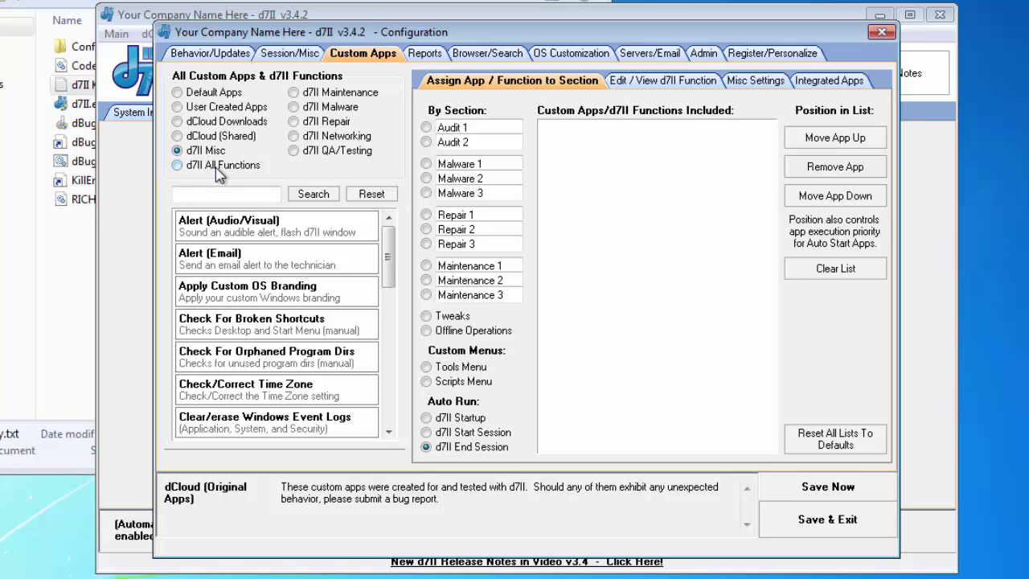
{"action": "left_click", "coordinate": [216, 168]}
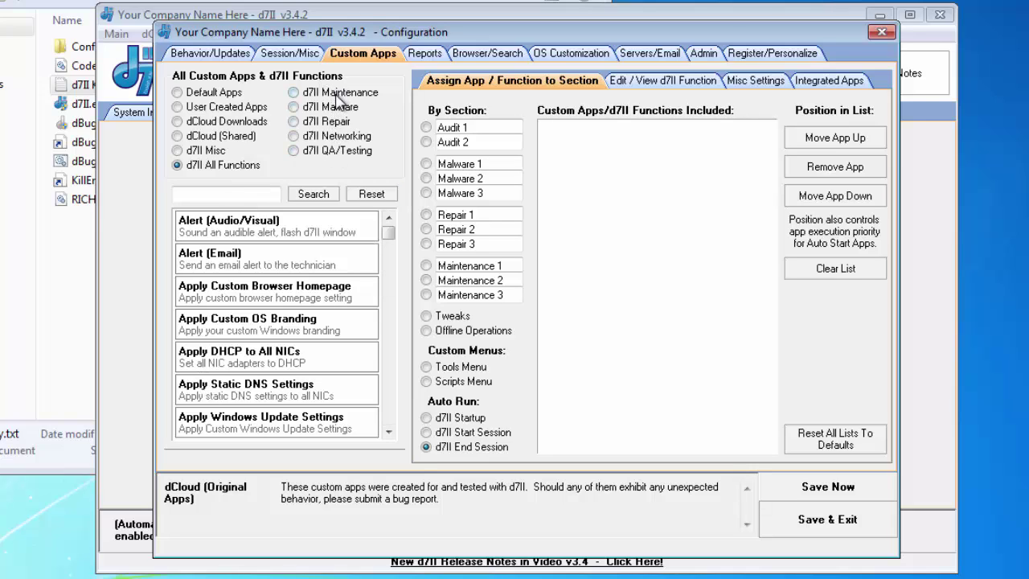
{"action": "left_click", "coordinate": [338, 99]}
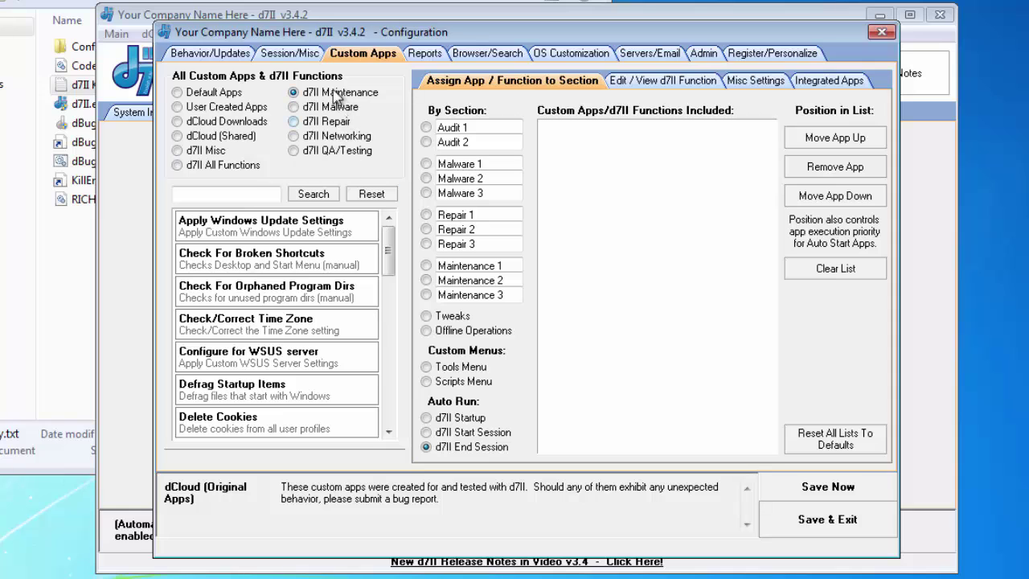
{"action": "mouse_move", "coordinate": [389, 256]}
{"action": "left_mouse_down"}
{"action": "mouse_move", "coordinate": [389, 306]}
{"action": "mouse_move", "coordinate": [390, 241]}
{"action": "left_mouse_up"}
Search all d7II functions for "update", and clear the search to restore the full list
{"action": "left_click", "coordinate": [225, 165]}
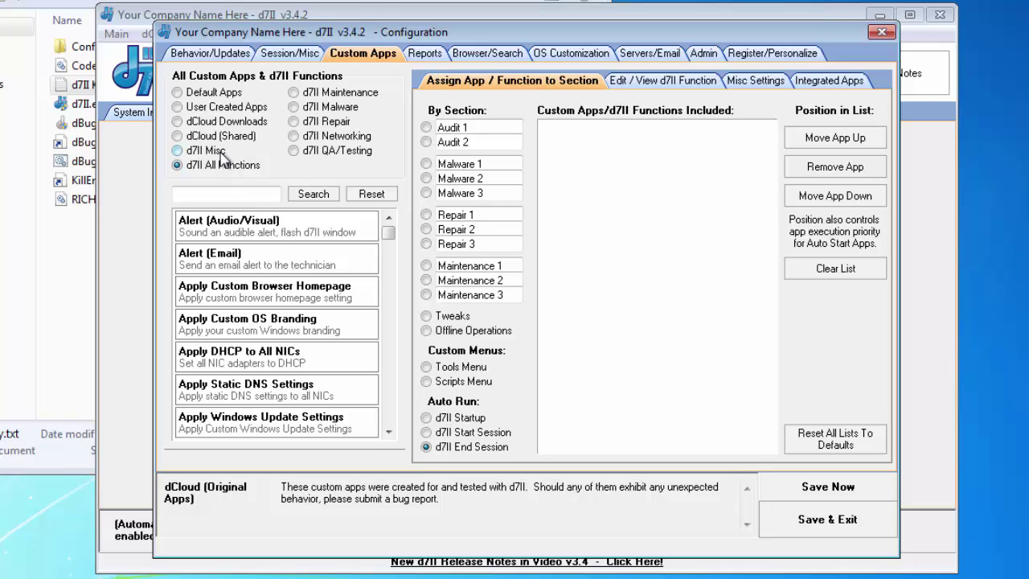
{"action": "left_click", "coordinate": [229, 194]}
{"action": "key", "text": "Return"}
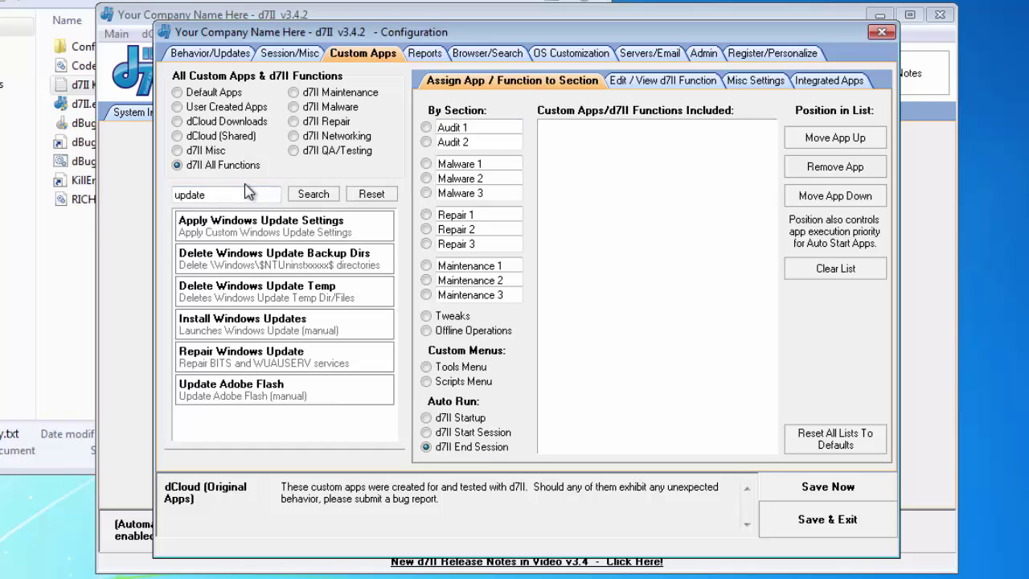
{"action": "left_click", "coordinate": [256, 227]}
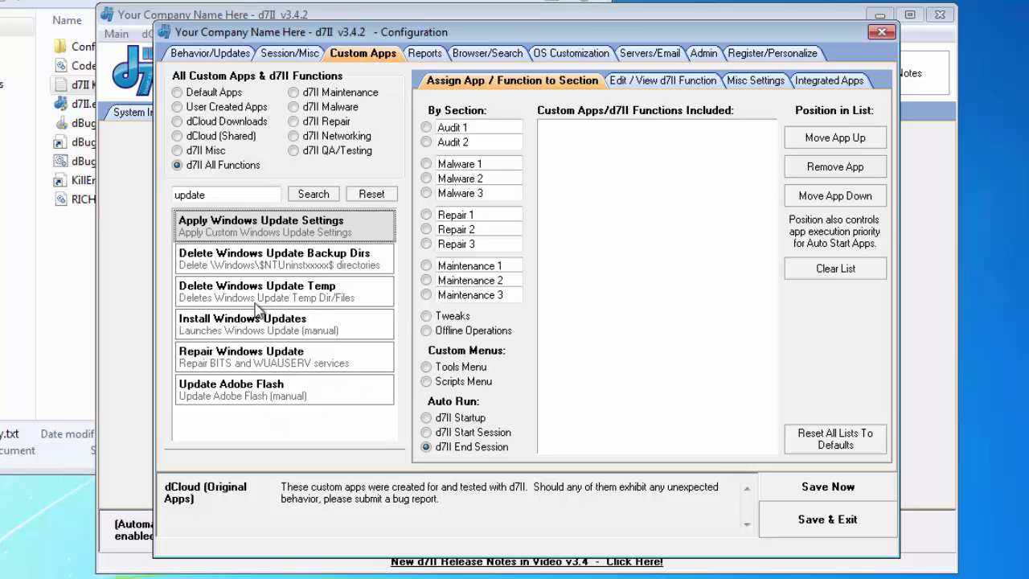
{"action": "left_click", "coordinate": [372, 194]}
{"action": "double_click", "coordinate": [222, 195]}
{"action": "key", "text": "BackSpace"}
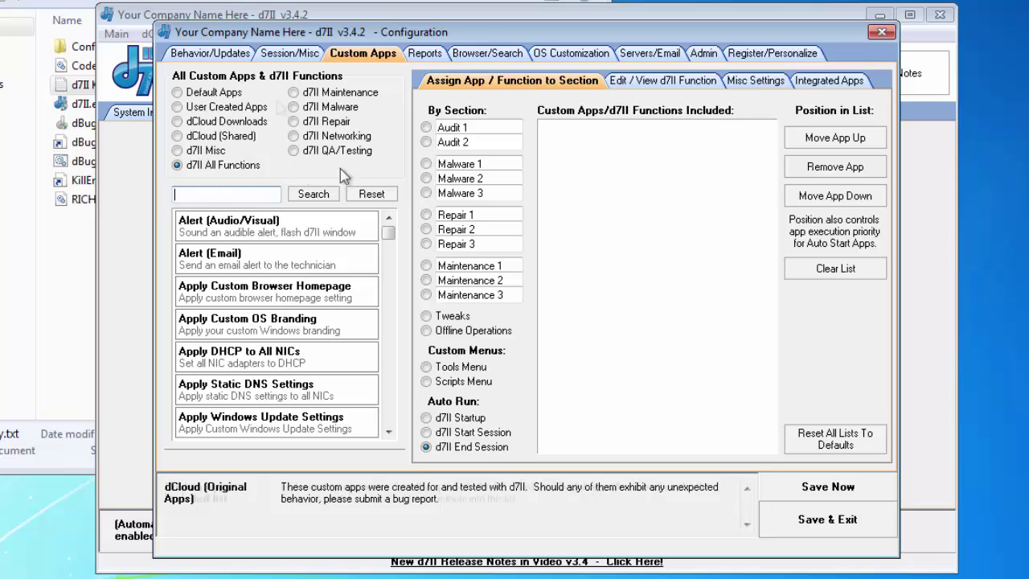
{"action": "left_click", "coordinate": [250, 234]}
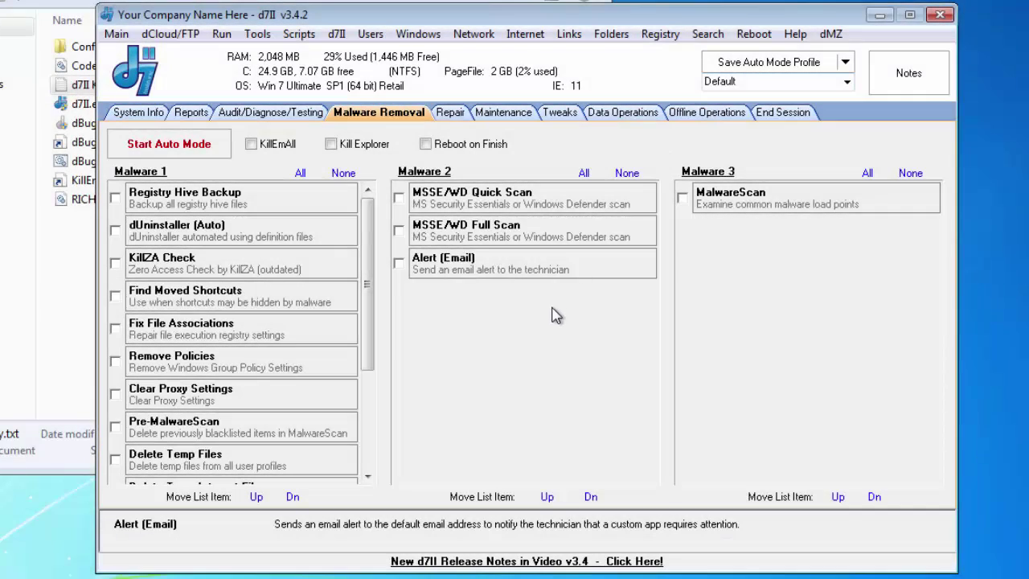
Enable adding apps and functions to the Malware Removal lists, and browse the Default Apps for the Emsisoft scanners
{"action": "right_click", "coordinate": [553, 309]}
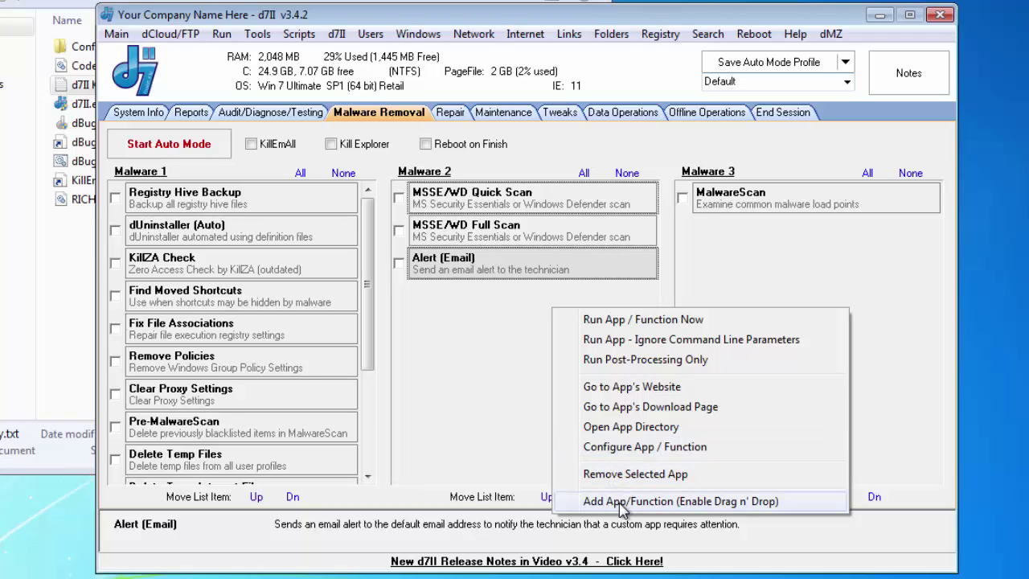
{"action": "left_click", "coordinate": [721, 504]}
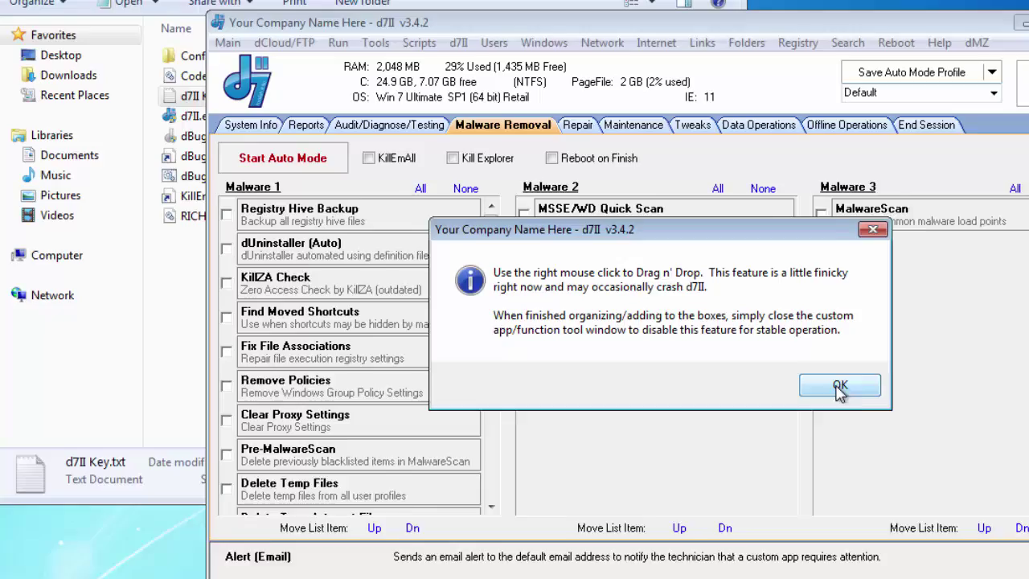
{"action": "left_click", "coordinate": [701, 361]}
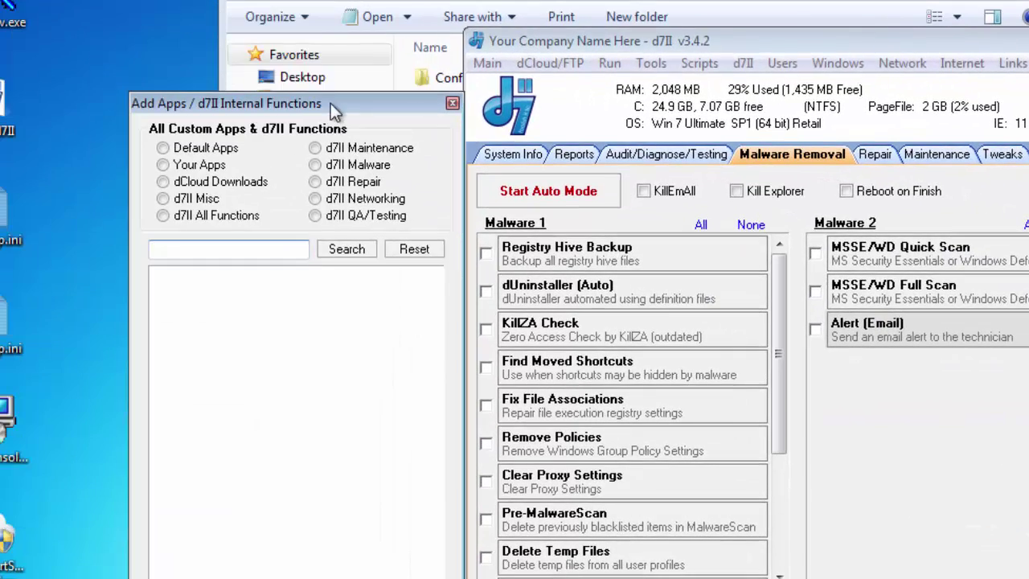
{"action": "left_click_drag", "start_coordinate": [330, 103], "coordinate": [321, 52]}
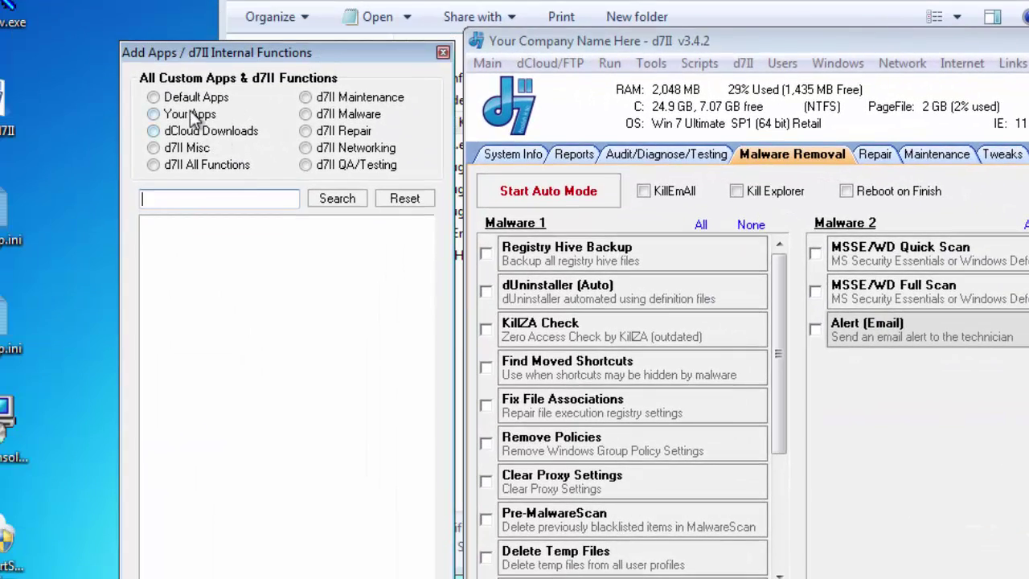
{"action": "left_click", "coordinate": [211, 165]}
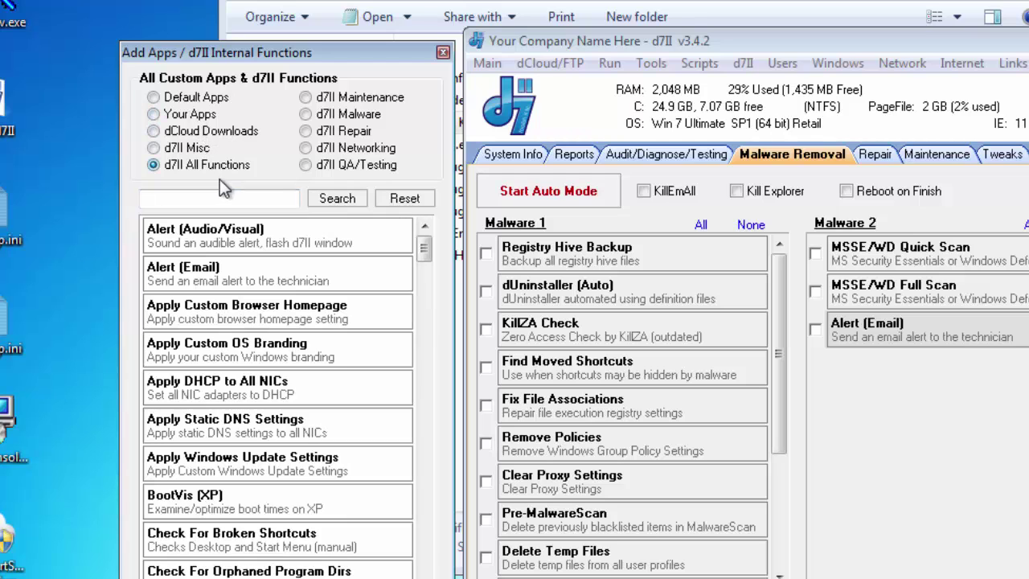
{"action": "left_click", "coordinate": [193, 96]}
{"action": "left_click_drag", "start_coordinate": [425, 268], "coordinate": [427, 326]}
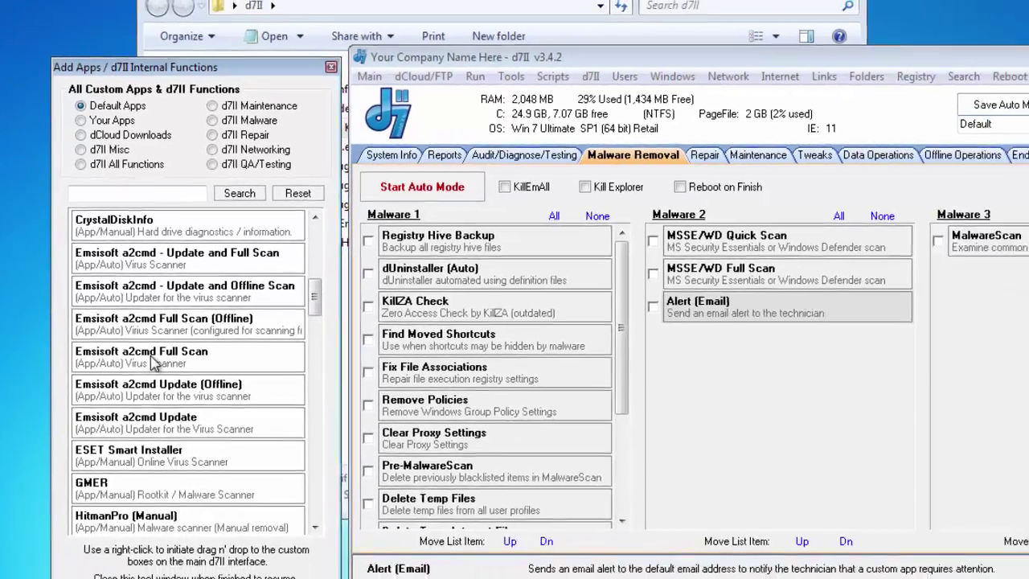
Add the Emsisoft a2cmd Full Scan app to Malware 3, and move it over to Malware 2
{"action": "left_click_drag", "start_coordinate": [229, 392], "coordinate": [813, 446]}
{"action": "left_click_drag", "start_coordinate": [538, 370], "coordinate": [866, 366]}
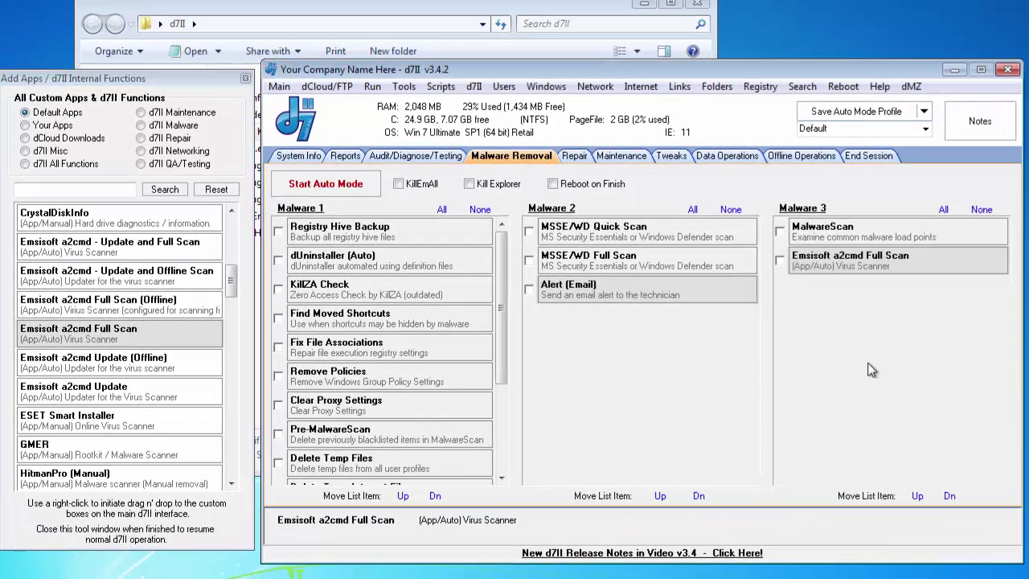
{"action": "left_click_drag", "start_coordinate": [882, 265], "coordinate": [703, 345]}
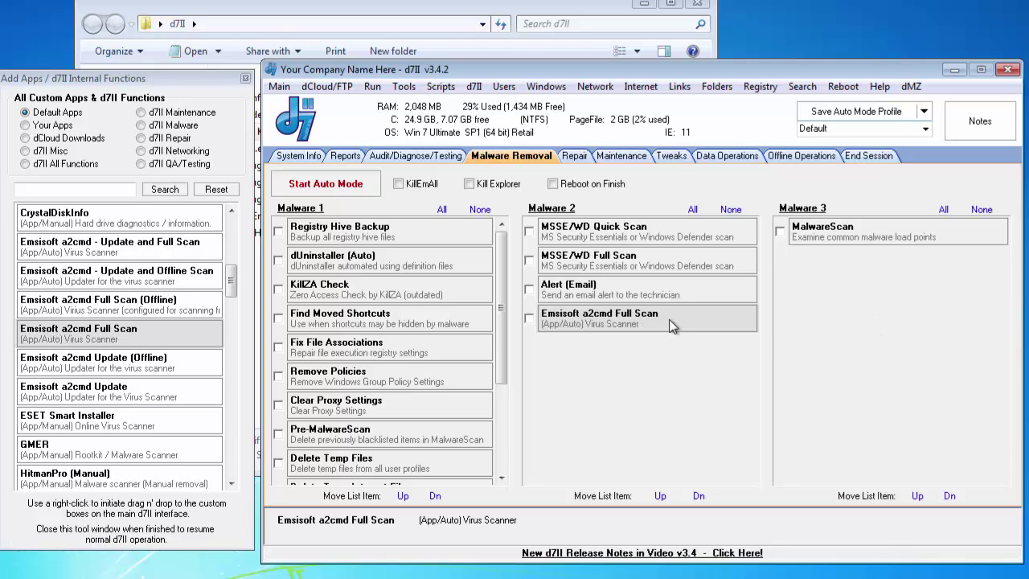
Move Emsisoft a2cmd Full Scan to the first position in Malware 2, and finish adding apps
{"action": "left_click", "coordinate": [660, 496]}
{"action": "left_click", "coordinate": [660, 496]}
{"action": "left_click", "coordinate": [660, 496]}
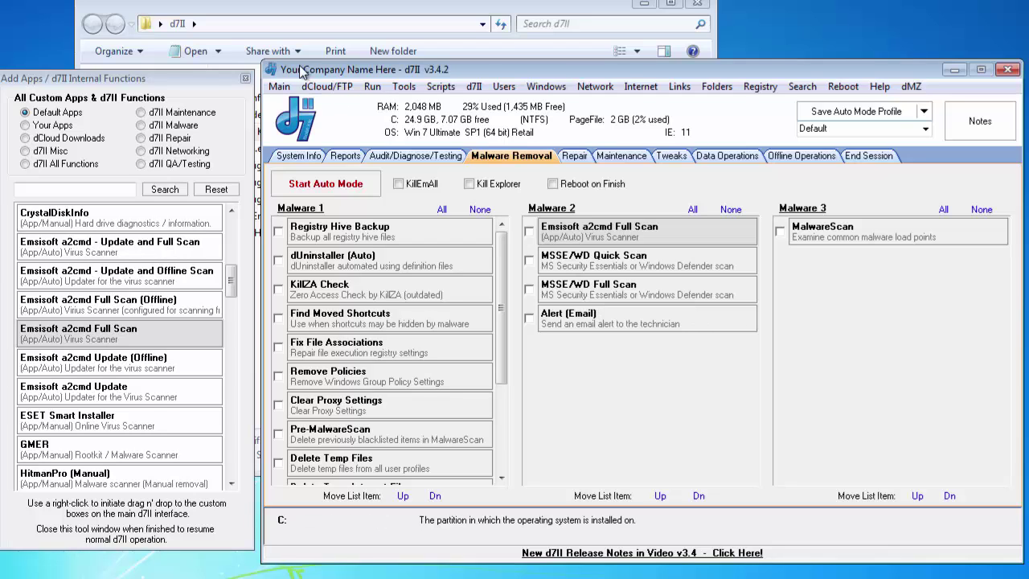
{"action": "left_click", "coordinate": [245, 78]}
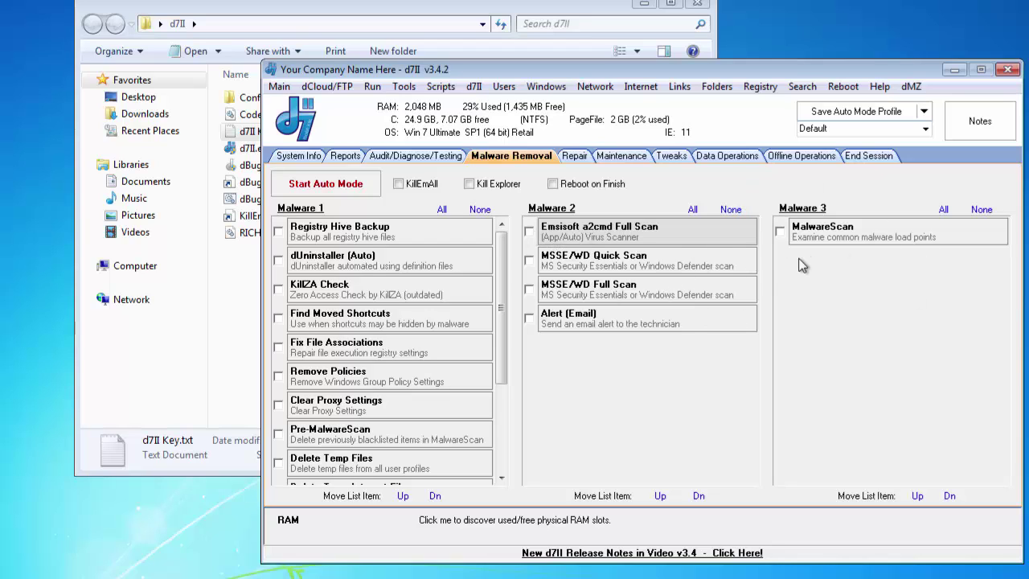
Select Emsisoft a2cmd Full Scan, MSSE/WD Quick Scan and MSSE/WD Full Scan in Malware 2 for auto mode
{"action": "left_click", "coordinate": [529, 232]}
{"action": "left_click", "coordinate": [529, 260]}
{"action": "left_click", "coordinate": [529, 288]}
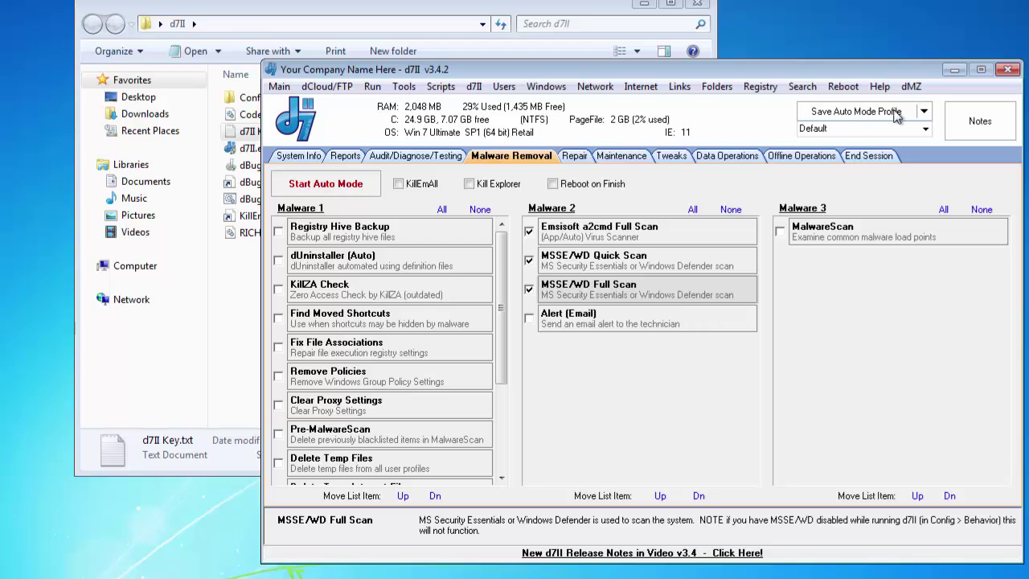
Load the Full and Quick auto mode profiles in turn to compare their selected items, and leave Full loaded
{"action": "left_click", "coordinate": [837, 128]}
{"action": "left_click", "coordinate": [927, 130]}
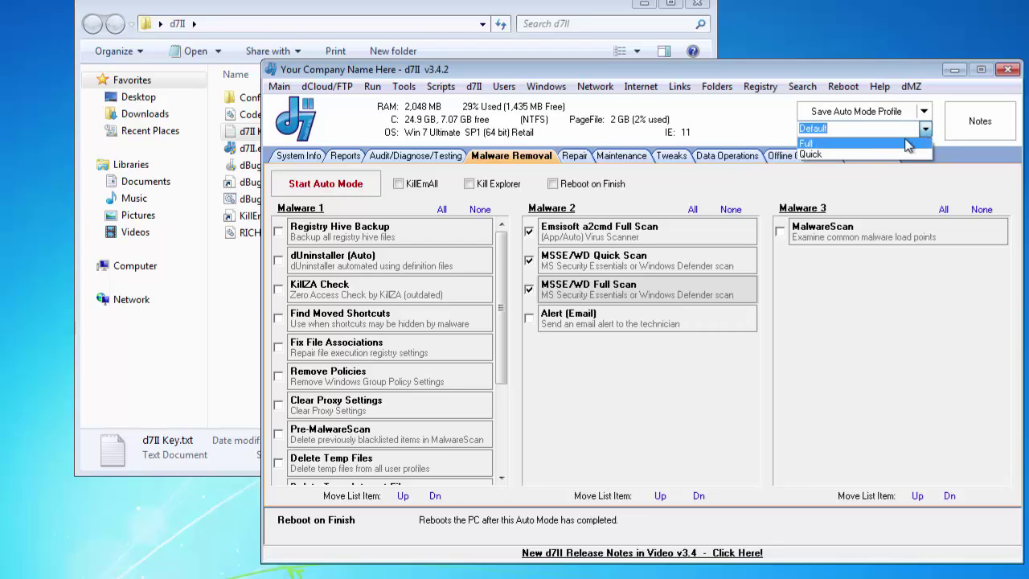
{"action": "left_click", "coordinate": [874, 144]}
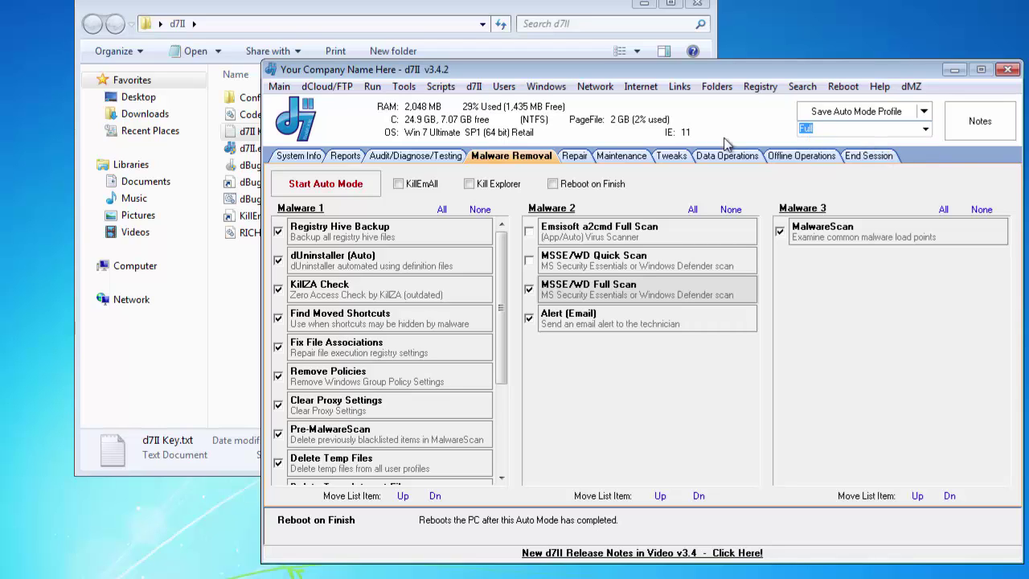
{"action": "left_click", "coordinate": [926, 130]}
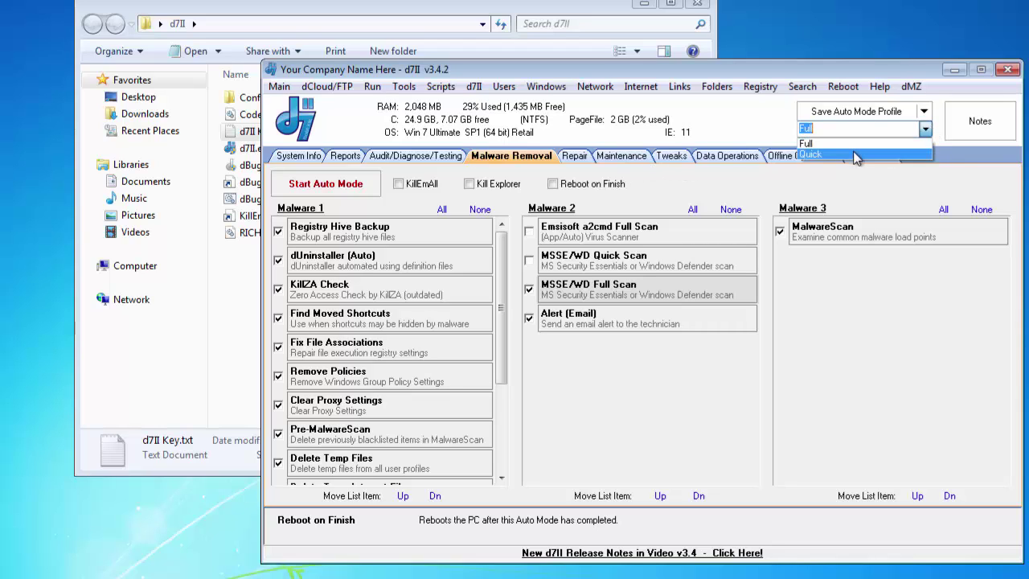
{"action": "left_click", "coordinate": [854, 156]}
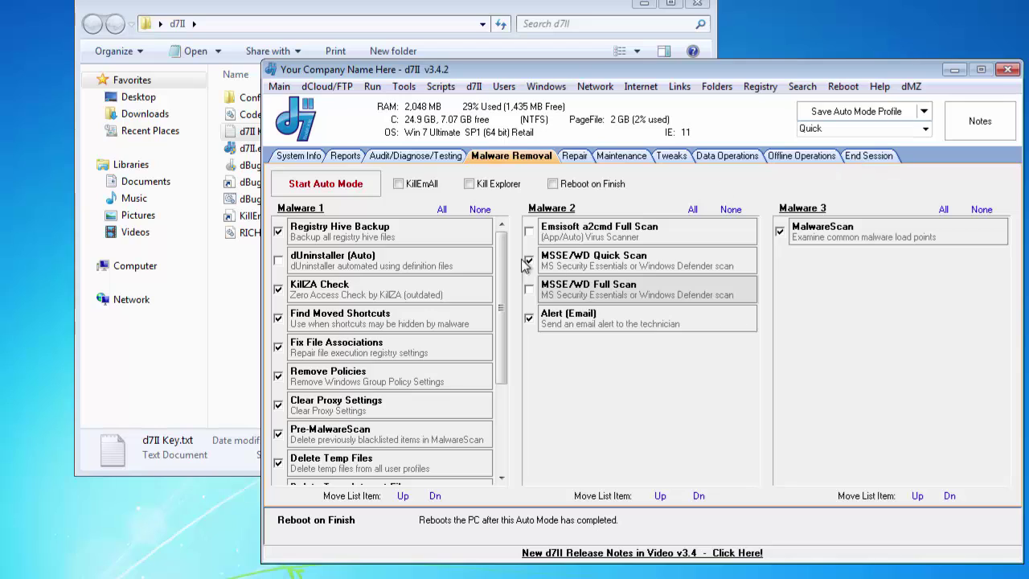
{"action": "left_click", "coordinate": [926, 130]}
{"action": "left_click", "coordinate": [854, 140]}
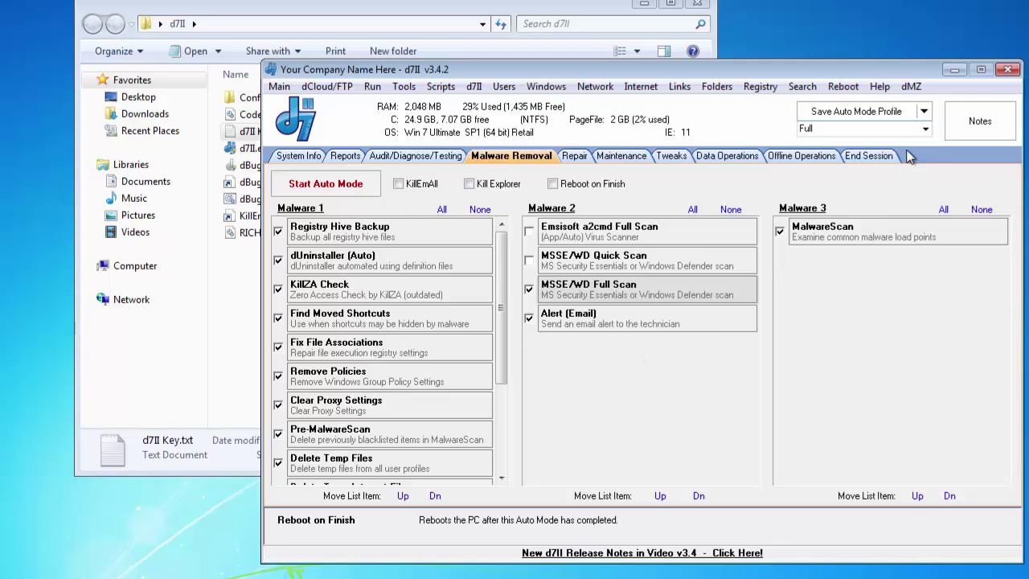
{"action": "left_click", "coordinate": [925, 129]}
{"action": "left_click", "coordinate": [917, 129]}
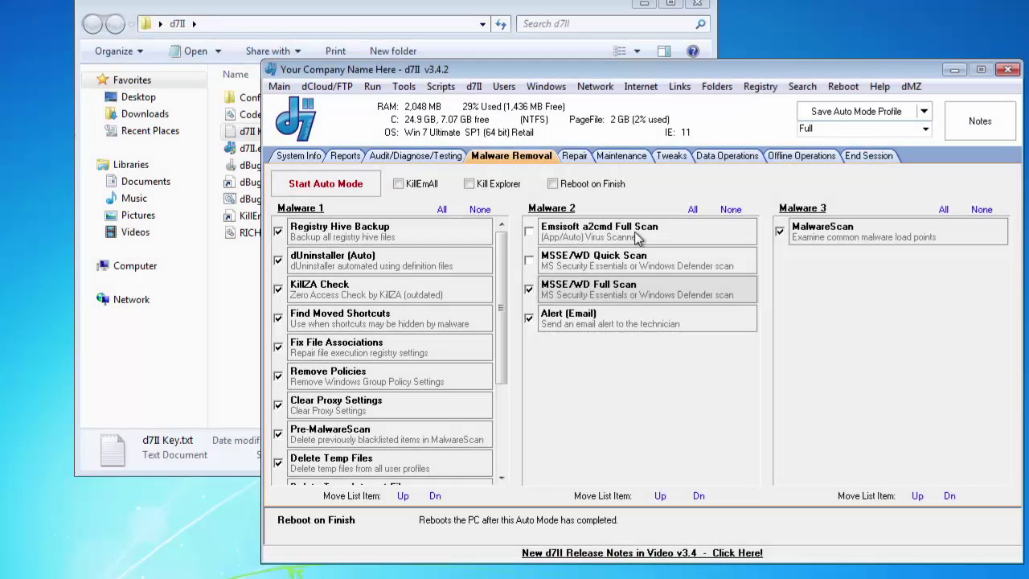
Review the Emsisoft a2cmd Full Scan app's configuration, including its download, execution and persistent settings, and its available actions
{"action": "left_click", "coordinate": [634, 231]}
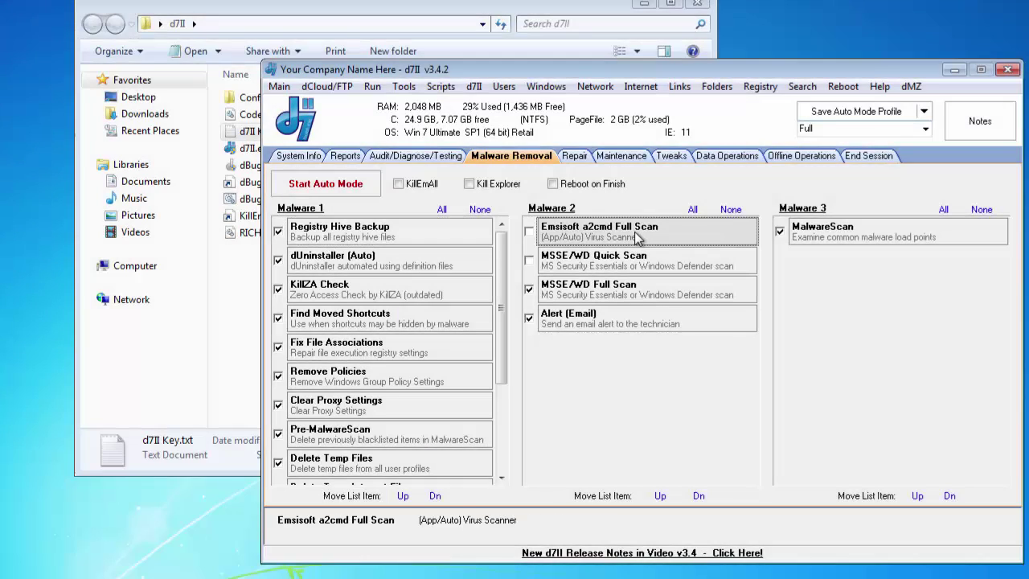
{"action": "right_click", "coordinate": [653, 234]}
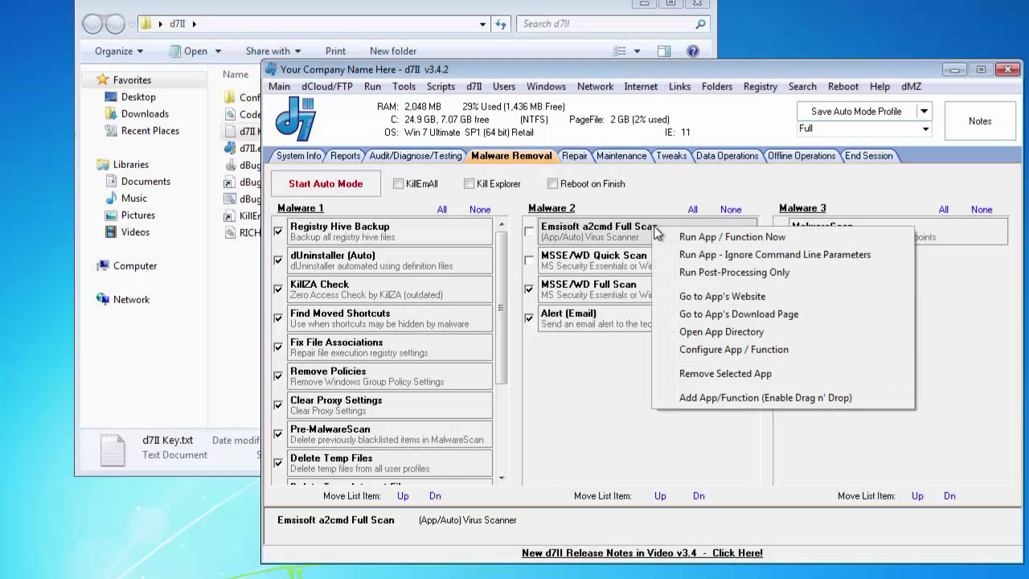
{"action": "left_click", "coordinate": [760, 351]}
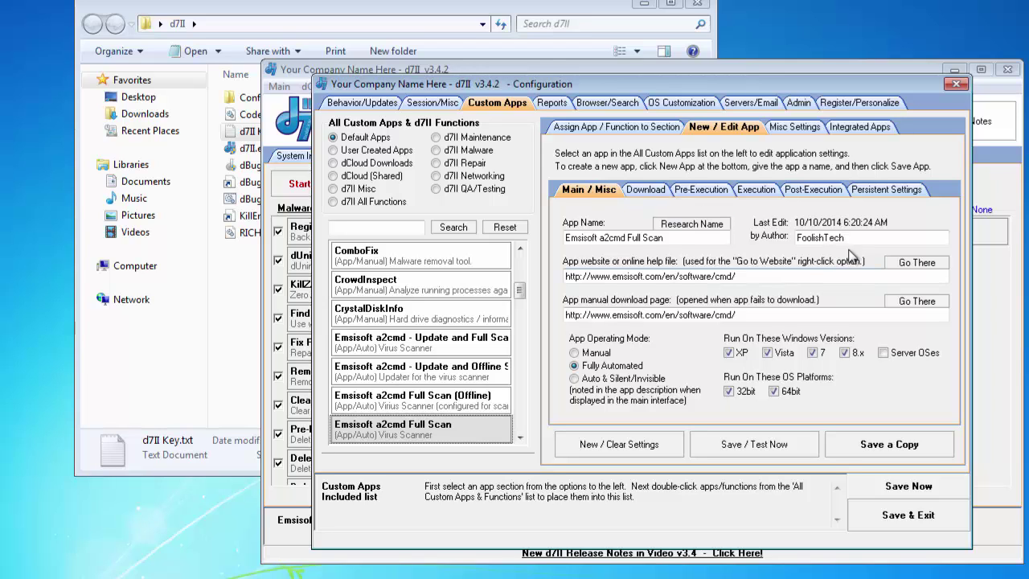
{"action": "left_click", "coordinate": [646, 190]}
{"action": "left_click", "coordinate": [704, 191]}
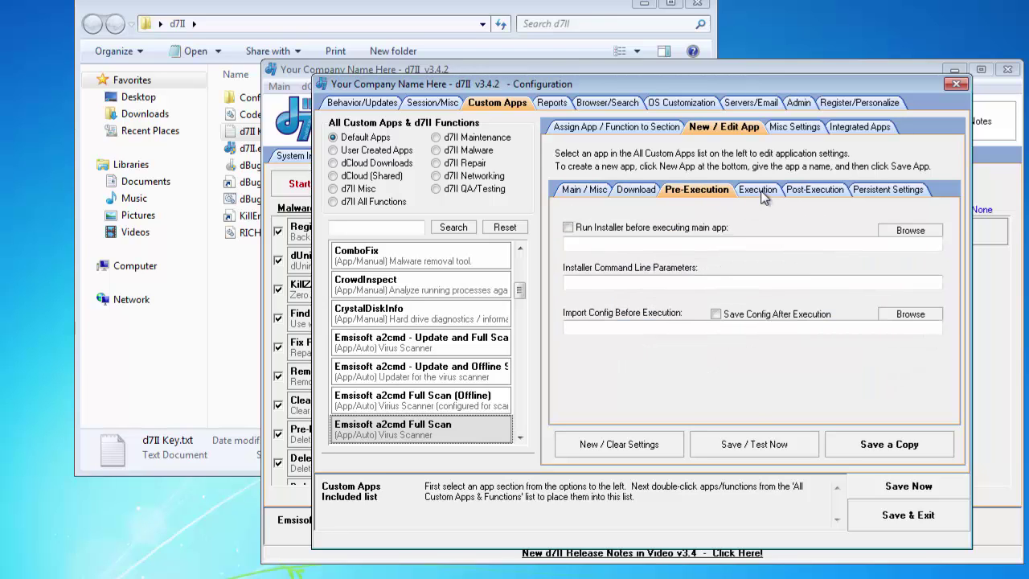
{"action": "left_click", "coordinate": [815, 190]}
{"action": "left_click", "coordinate": [878, 193]}
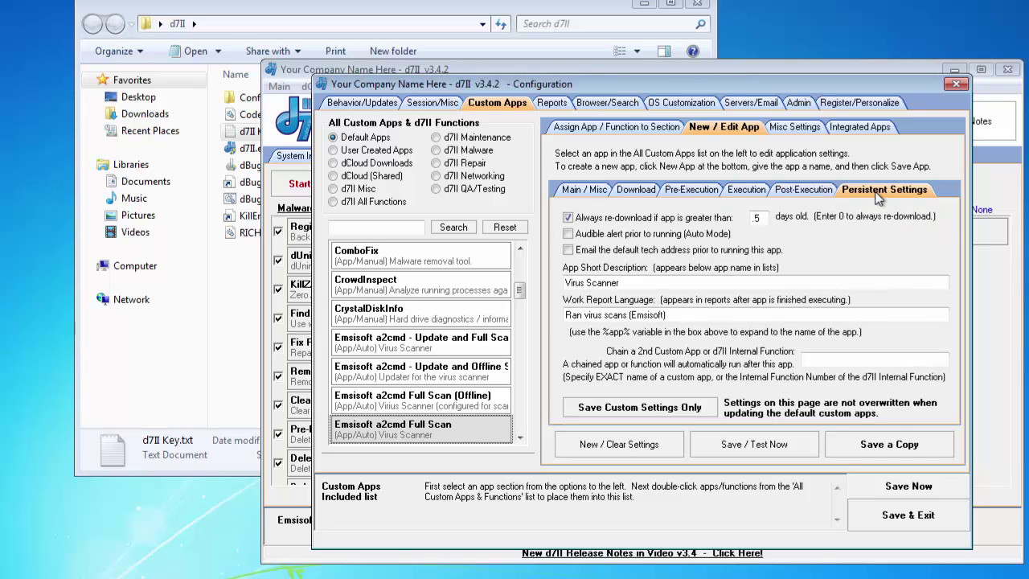
{"action": "left_click", "coordinate": [577, 190]}
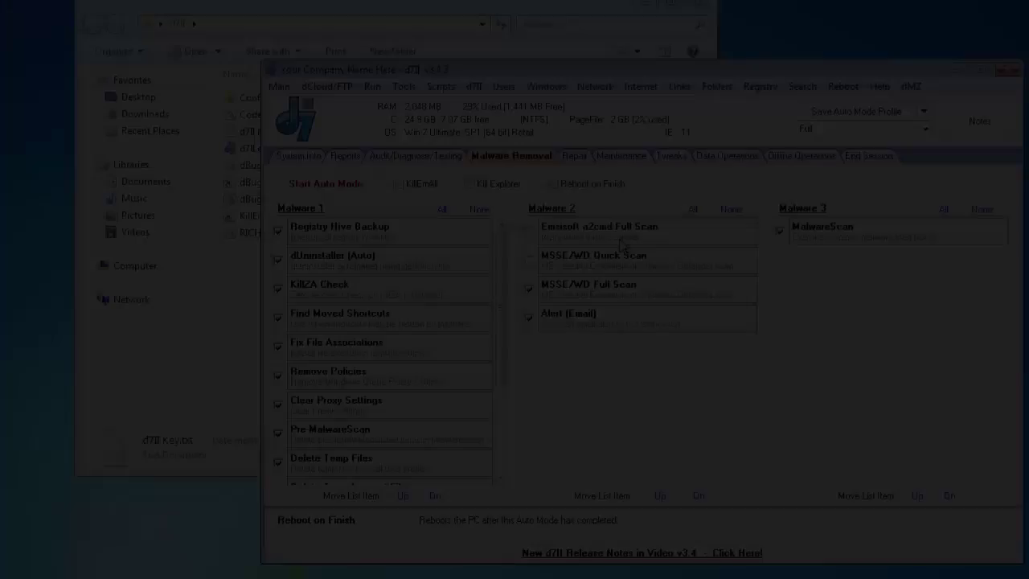
{"action": "right_click", "coordinate": [624, 234]}
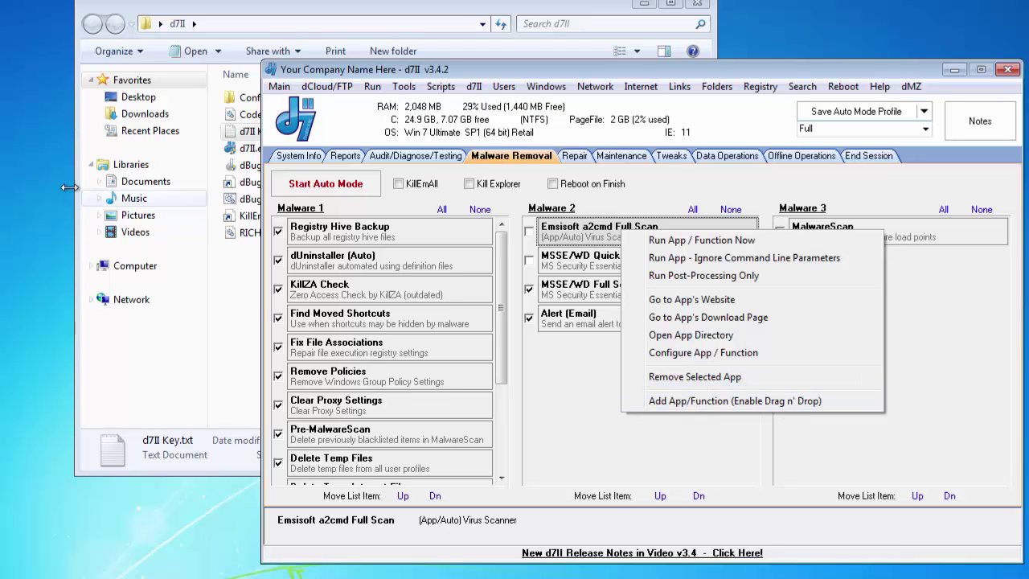
{"action": "left_click", "coordinate": [613, 377]}
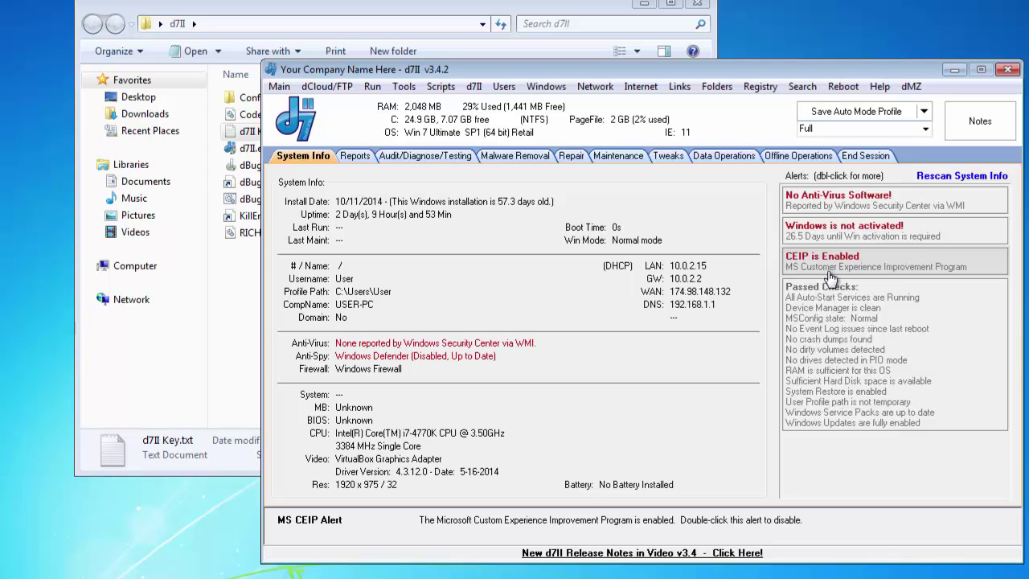
Try to opt out of the Windows Customer Experience Improvement Program through the CEIP is Enabled alert, and cancel
{"action": "double_click", "coordinate": [925, 276]}
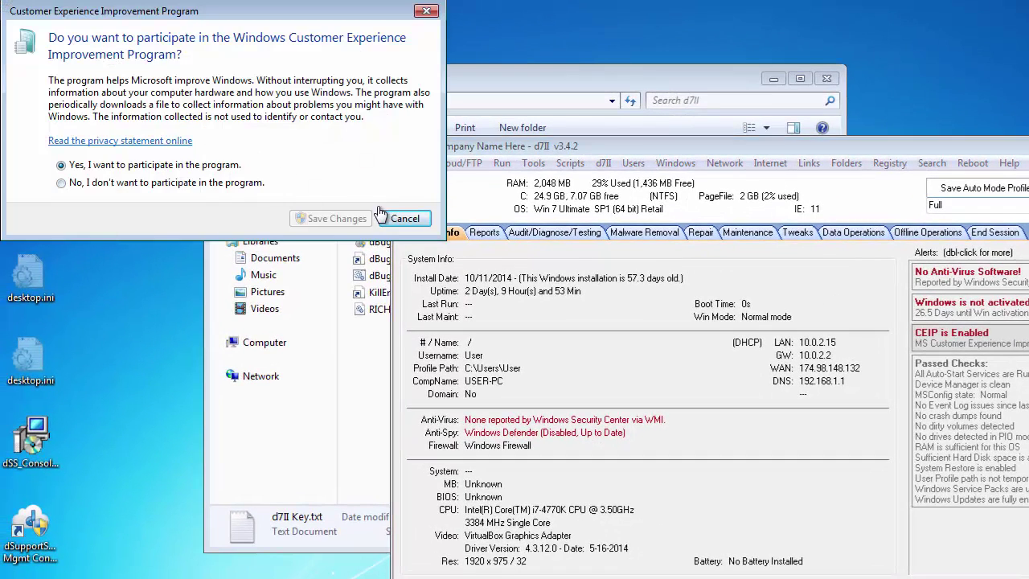
{"action": "left_click", "coordinate": [143, 184]}
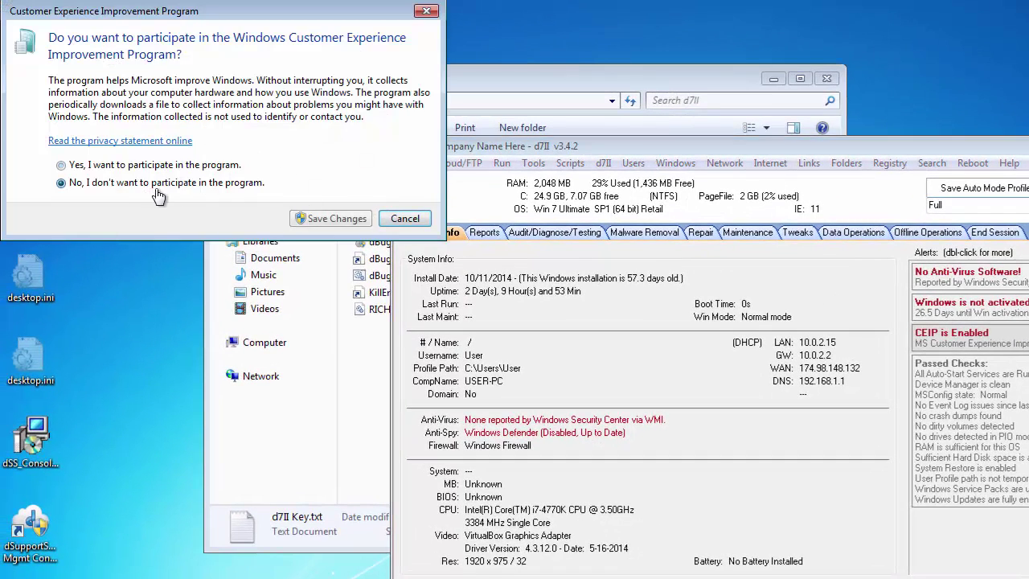
{"action": "left_click", "coordinate": [406, 219]}
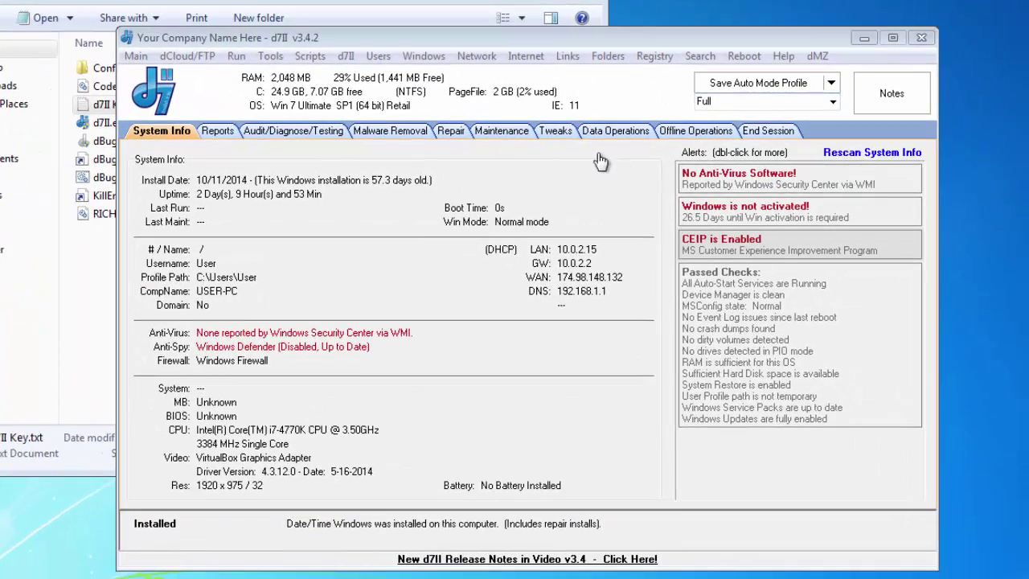
Locate the Disable MS CEIP option among the Windows 7 / 8.x tweaks, and return to the system information
{"action": "left_click", "coordinate": [556, 133]}
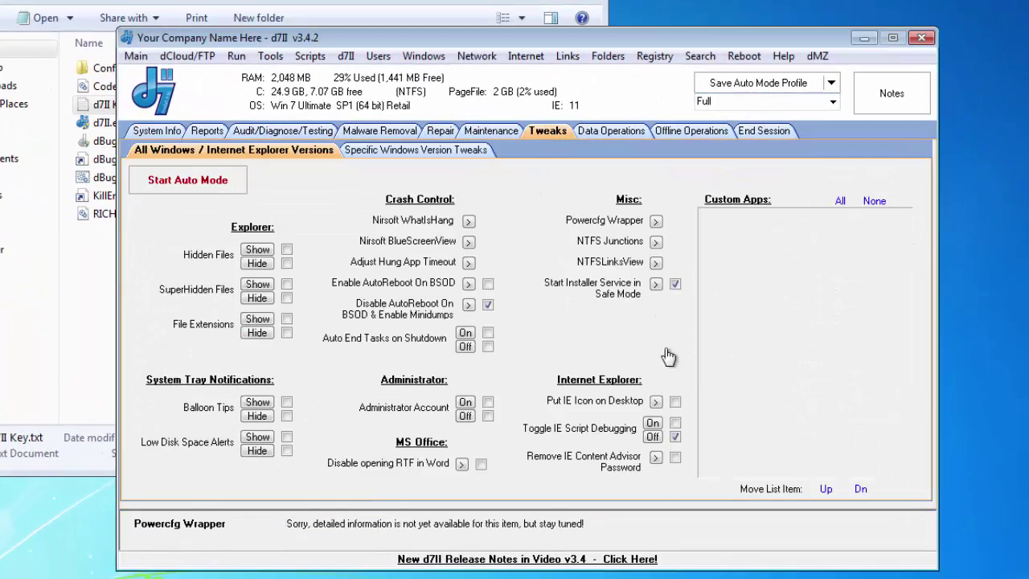
{"action": "left_click", "coordinate": [373, 151]}
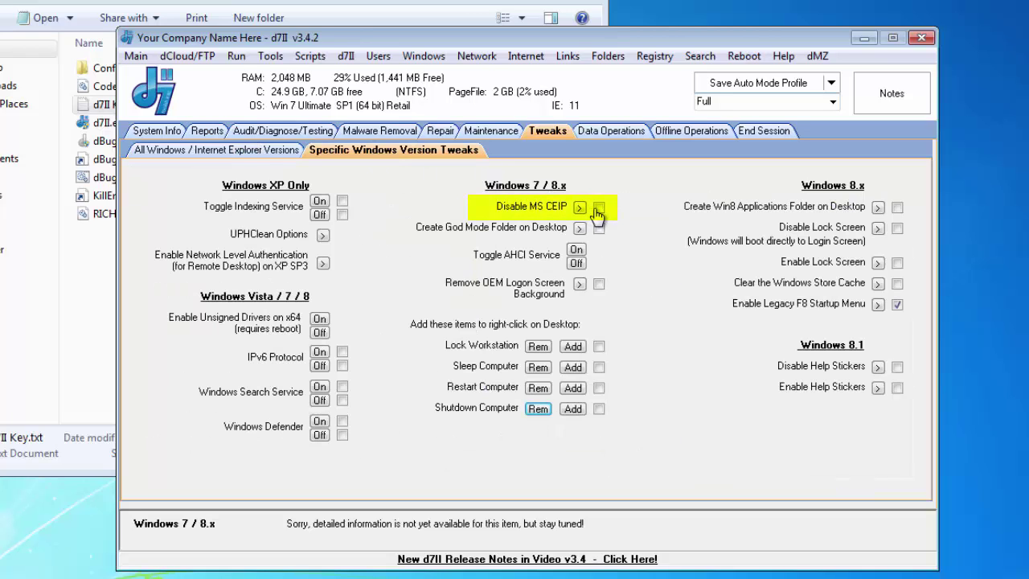
{"action": "left_click", "coordinate": [161, 133]}
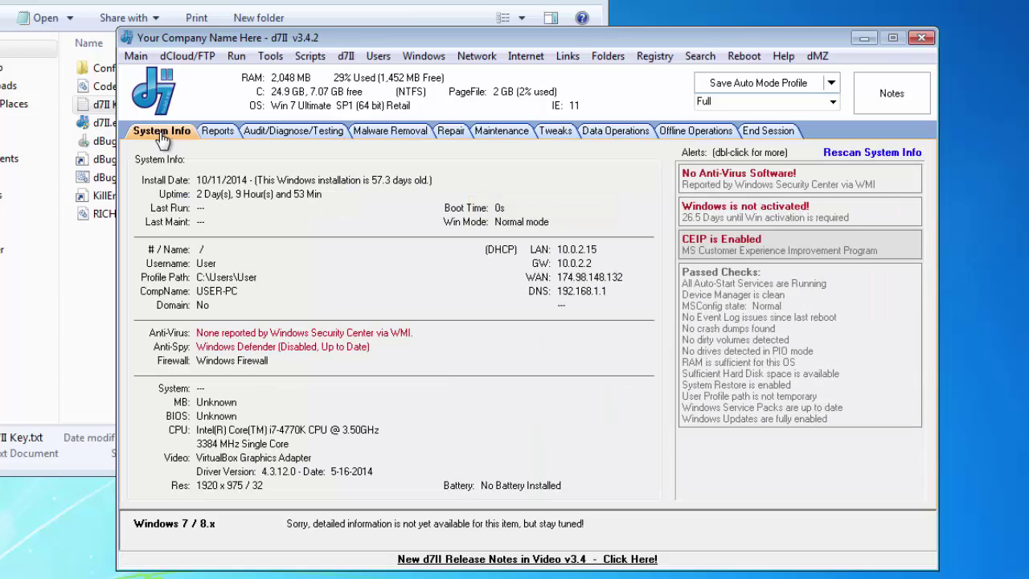